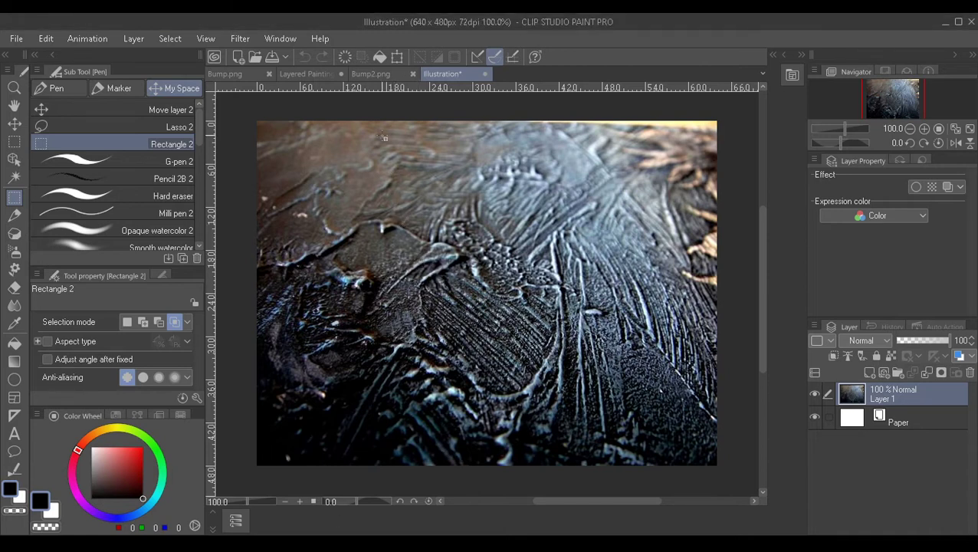
- Bring up the Layered Painting document, then inspect the greyscale Bump.png map up close and as a whole
left_click(305, 75)
mouse_move(438, 245)
middle_mouse_down()
mouse_move(389, 293)
mouse_move(421, 271)
middle_mouse_up()
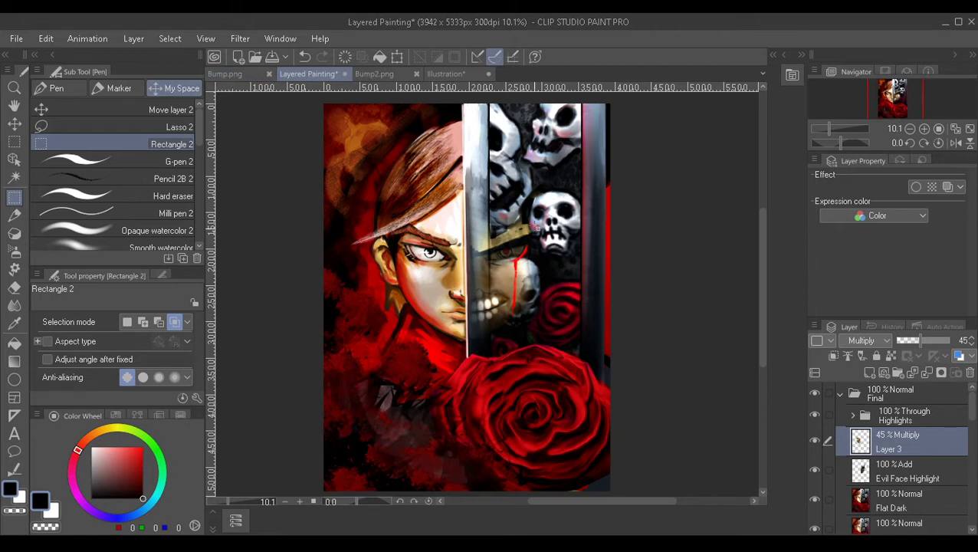
left_click(242, 73)
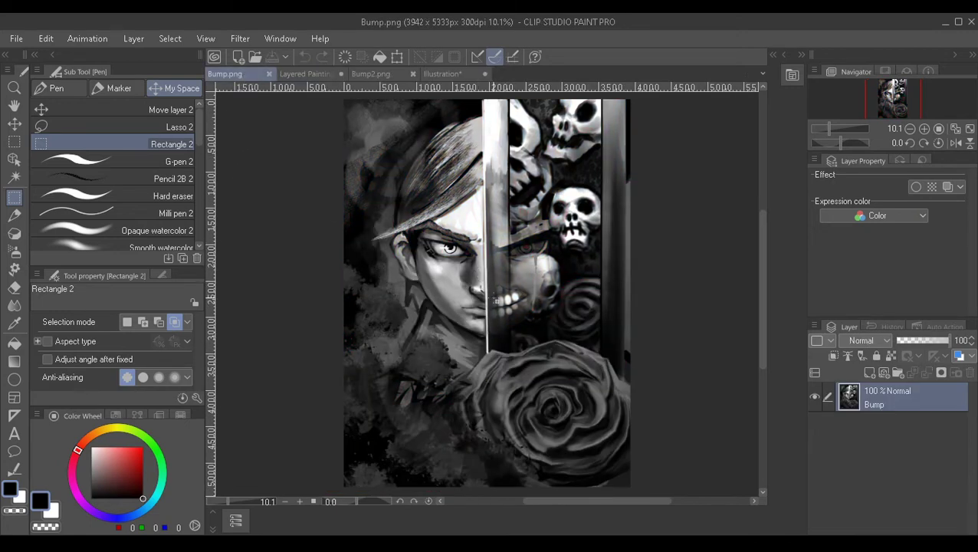
left_click_drag(493, 299, 476, 298)
scroll(475, 297, "up", 2)
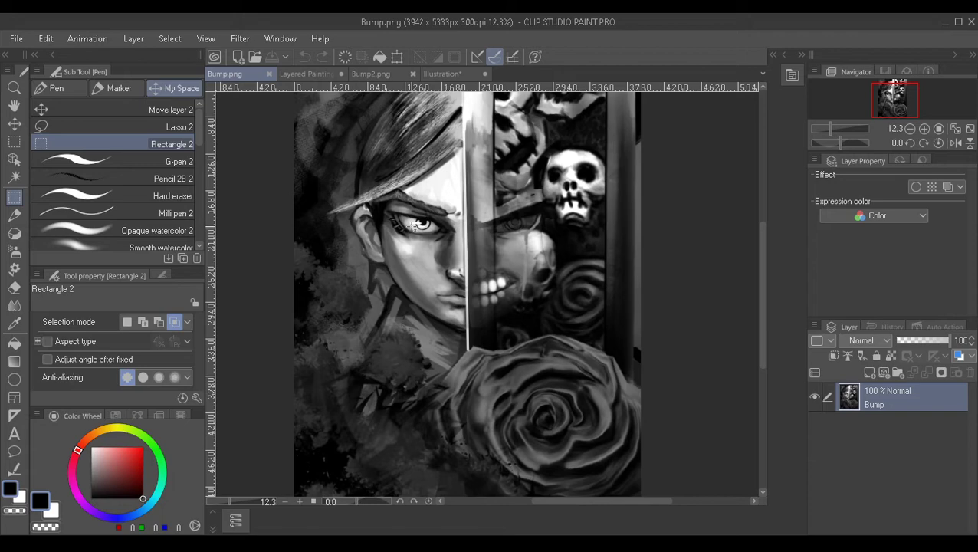
scroll(414, 224, "down", 2)
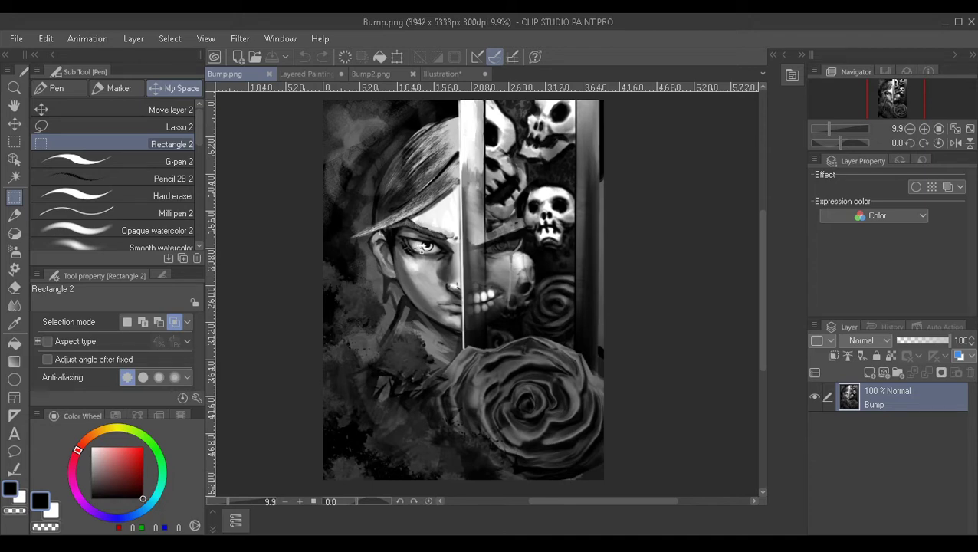
- Examine the brush strokes and foliage texture in the lower part of Bump2.png, then return to the Layered Painting document
left_click(380, 73)
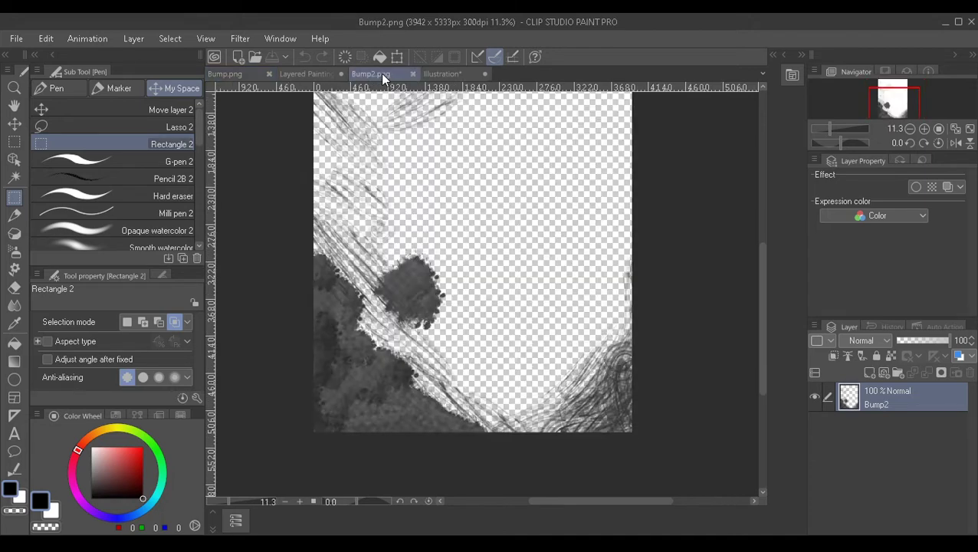
scroll(483, 354, "up", 4)
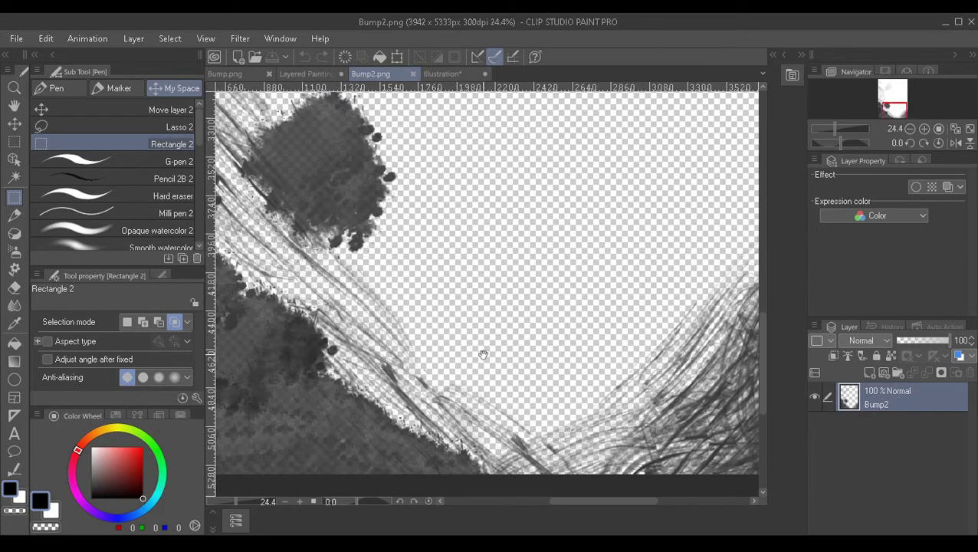
middle_click_drag(483, 355, 322, 269)
scroll(480, 283, "up", 3)
middle_click_drag(484, 287, 569, 300)
scroll(476, 293, "down", 2)
middle_click_drag(324, 268, 465, 318)
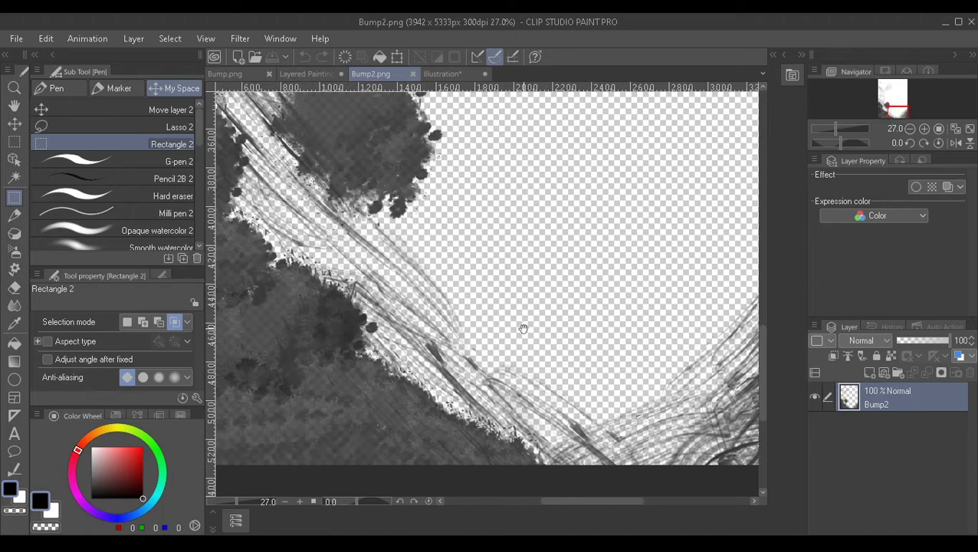
mouse_move(342, 248)
middle_mouse_down()
mouse_move(427, 313)
mouse_move(511, 418)
middle_mouse_up()
middle_click_drag(359, 215, 420, 362)
middle_click_drag(399, 253, 404, 360)
middle_click_drag(432, 203, 415, 319)
left_click_drag(414, 319, 432, 178)
left_click_drag(424, 356, 424, 233)
left_click_drag(441, 383, 412, 222)
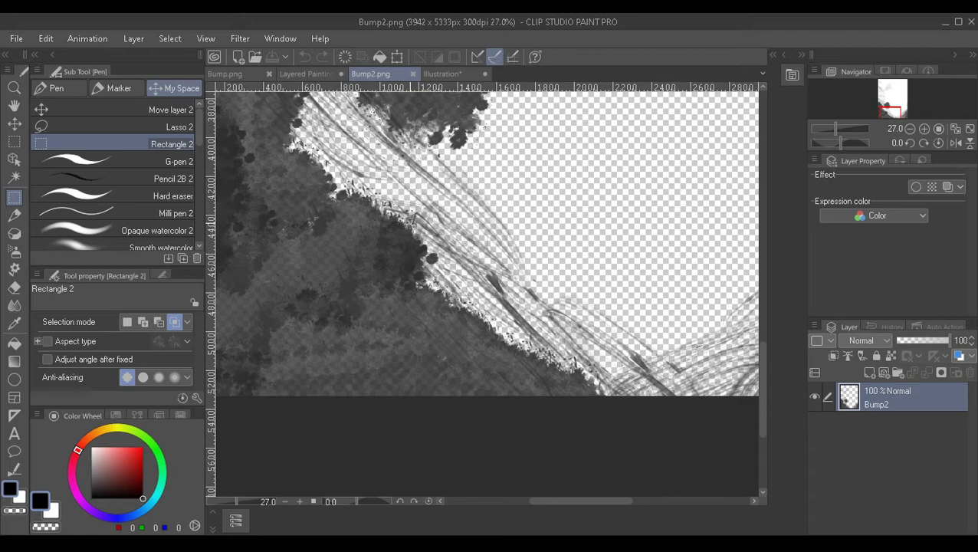
scroll(421, 149, "down", 3)
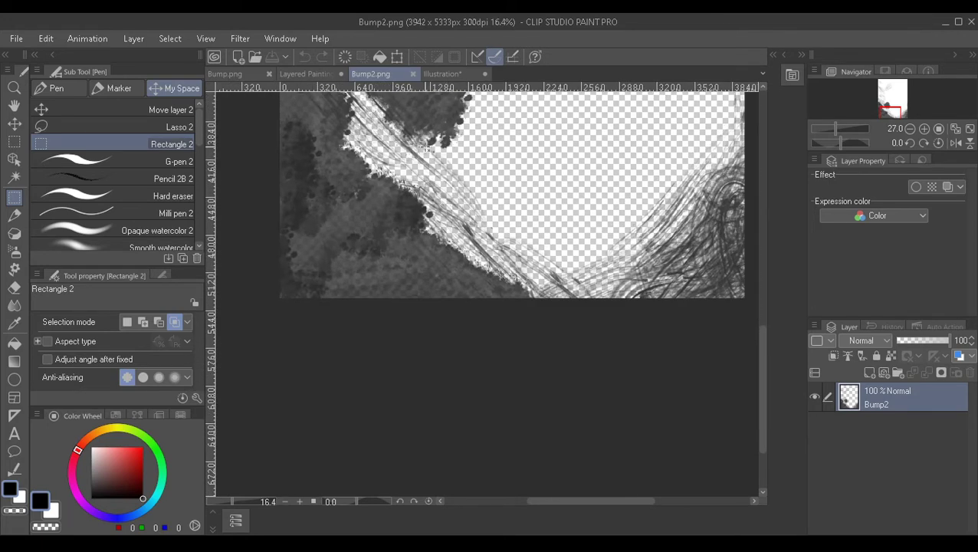
middle_click_drag(421, 149, 386, 173)
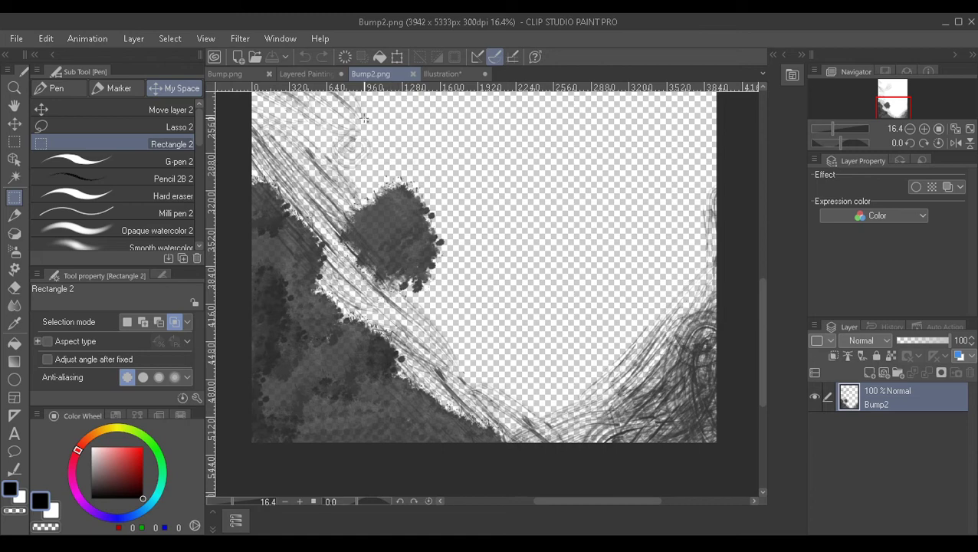
left_click(305, 74)
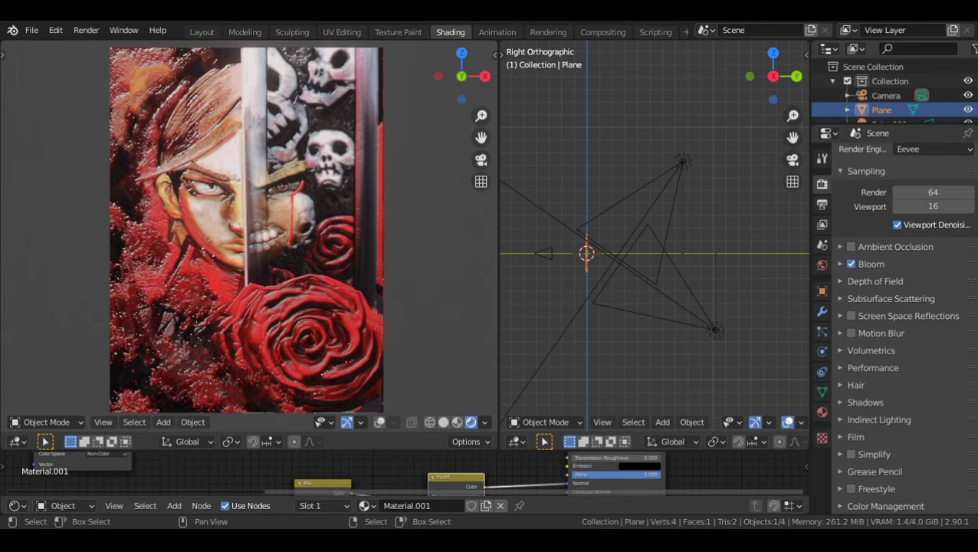
- Switch to Blender, view the textured plane at an angle and enlarge the shader node editor around the Mix and Invert nodes
mouse_move(328, 278)
middle_mouse_down()
mouse_move(336, 263)
mouse_move(372, 285)
mouse_move(402, 287)
mouse_move(244, 278)
mouse_move(297, 278)
mouse_move(269, 285)
mouse_move(346, 309)
middle_mouse_up()
mouse_move(338, 276)
middle_mouse_down()
mouse_move(348, 266)
mouse_move(314, 255)
mouse_move(343, 260)
mouse_move(327, 265)
middle_mouse_up()
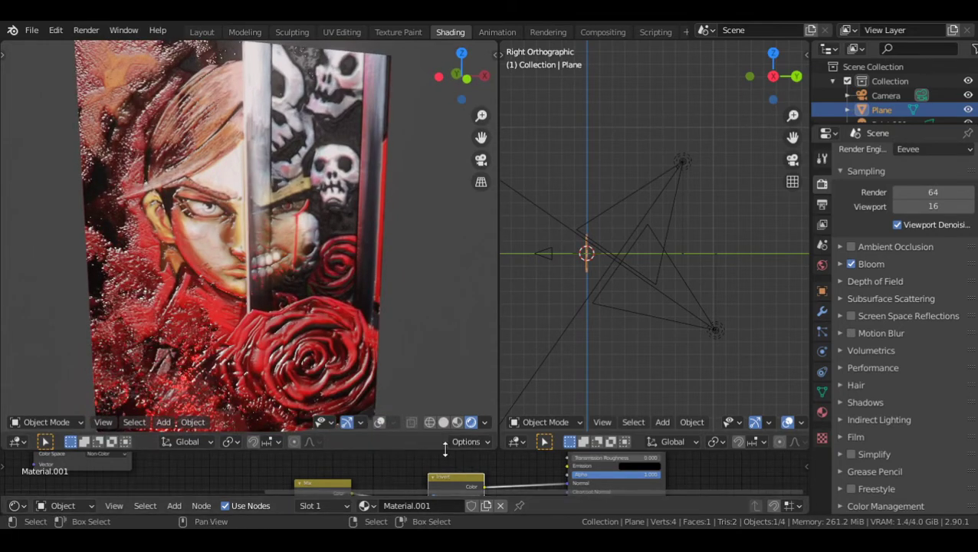
left_click_drag(430, 451, 430, 300)
middle_click_drag(402, 401, 609, 338)
middle_click_drag(513, 408, 569, 361)
middle_click_drag(292, 426, 397, 427)
scroll(394, 419, "up", 1)
scroll(521, 383, "up", 1)
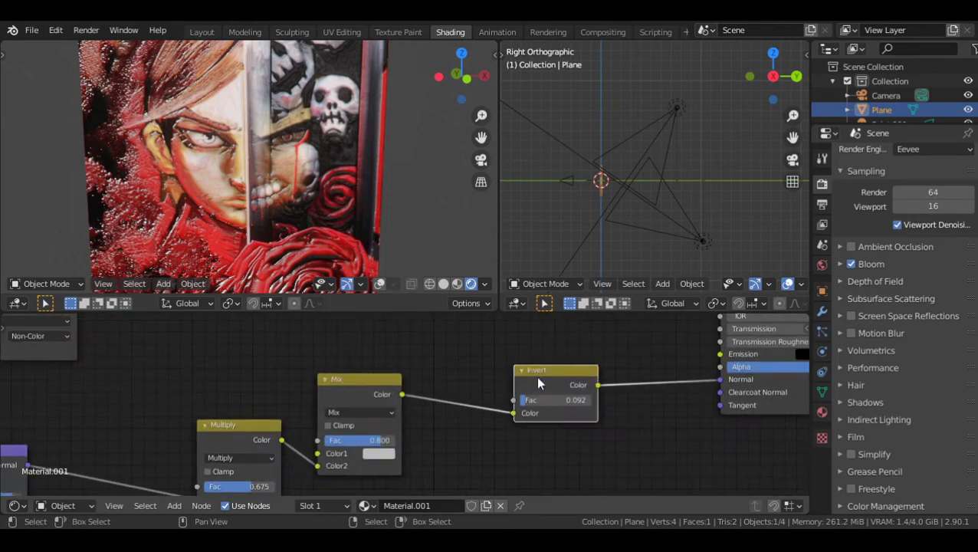
- Move the Invert, Mix, Multiply and upper Bump nodes closer to the Principled BSDF node
left_click_drag(537, 376, 570, 373)
left_click_drag(323, 381, 425, 378)
left_click_drag(260, 428, 354, 397)
middle_click_drag(66, 430, 361, 357)
left_click_drag(276, 386, 454, 331)
middle_click_drag(388, 465, 378, 376)
- Enable Invert on the lower Bump node and move it, its ColorRamp and the Bump2.png texture node closer to the Multiply node
left_click(336, 419)
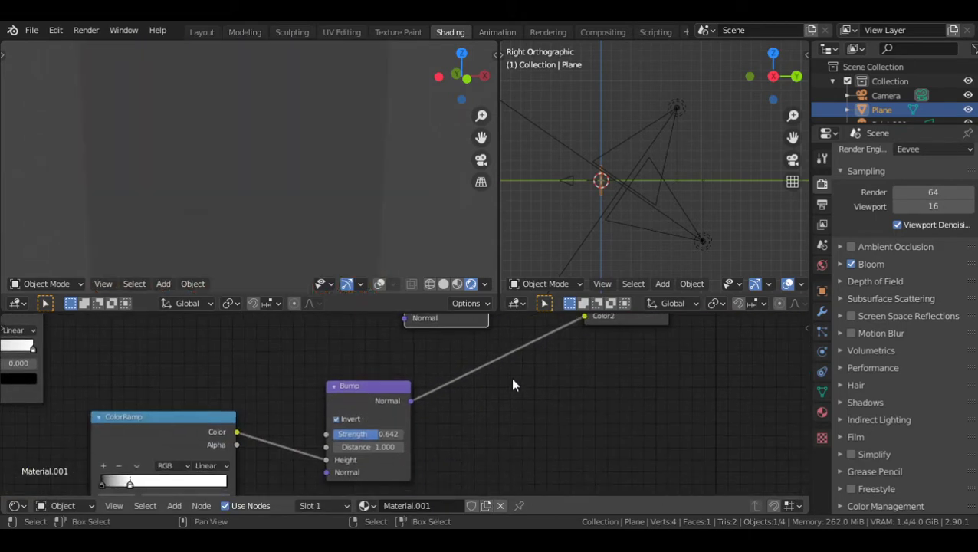
left_click_drag(375, 413, 482, 380)
left_click_drag(188, 433, 368, 420)
middle_click_drag(219, 437, 397, 334)
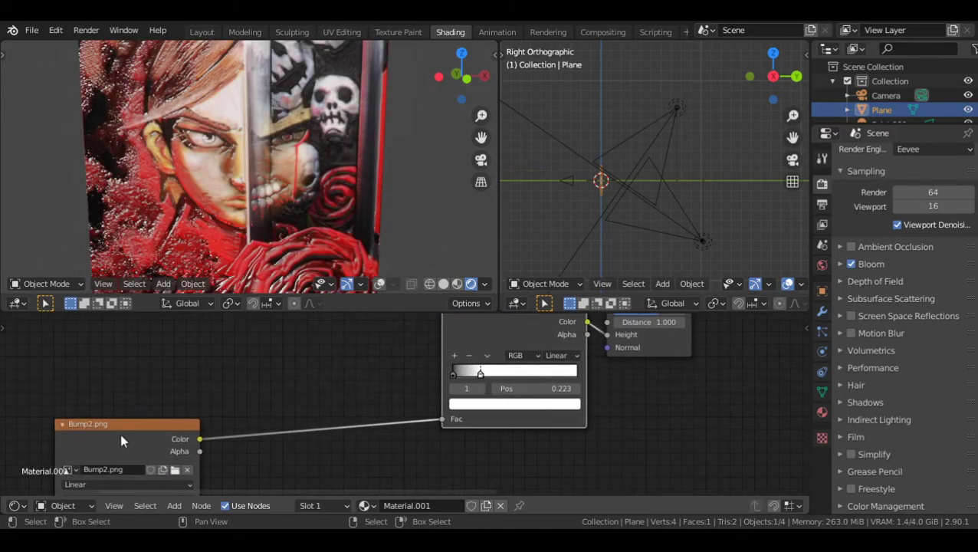
left_click_drag(121, 434, 328, 389)
middle_click_drag(337, 365, 354, 482)
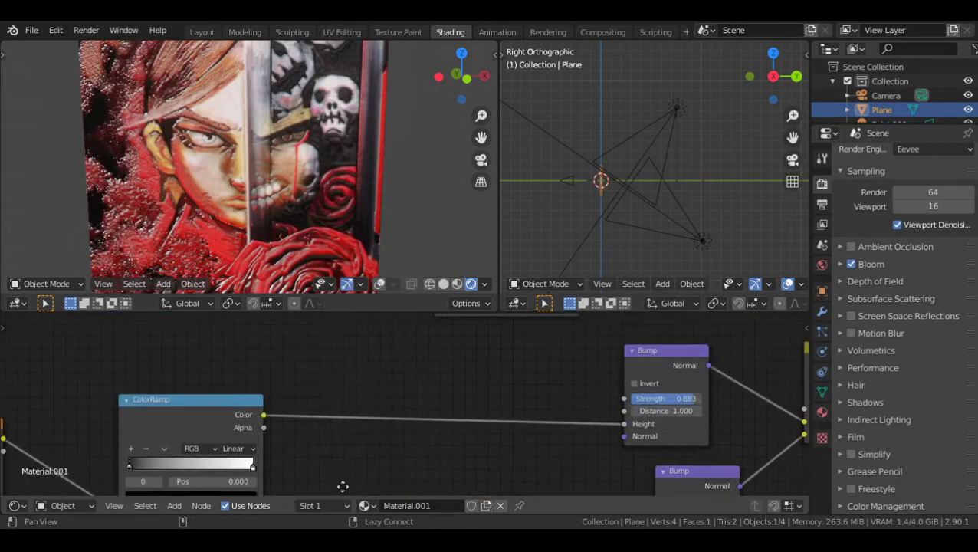
- Move the upper Bump node's ColorRamp and the Bump.png texture node closer to that Bump node
left_click_drag(216, 417, 484, 385)
middle_click_drag(260, 411, 449, 379)
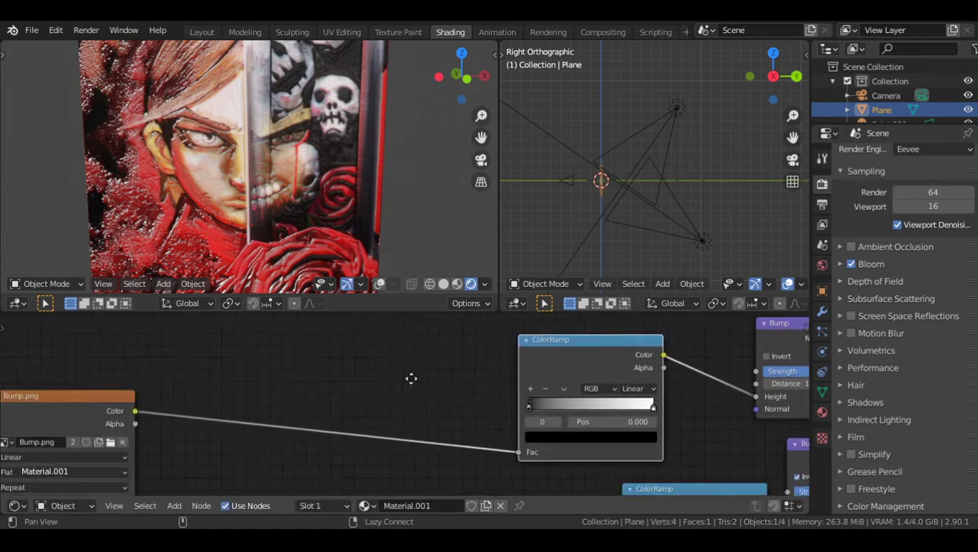
scroll(368, 391, "down", 2)
left_click_drag(241, 408, 438, 396)
middle_click_drag(427, 394, 415, 327)
- Preview the Diffuse.png texture node's output on the plane
middle_click_drag(482, 493, 374, 494)
middle_click_drag(517, 365, 410, 459)
middle_click_drag(345, 378, 412, 479)
left_click(235, 390, "ctrl+shift")
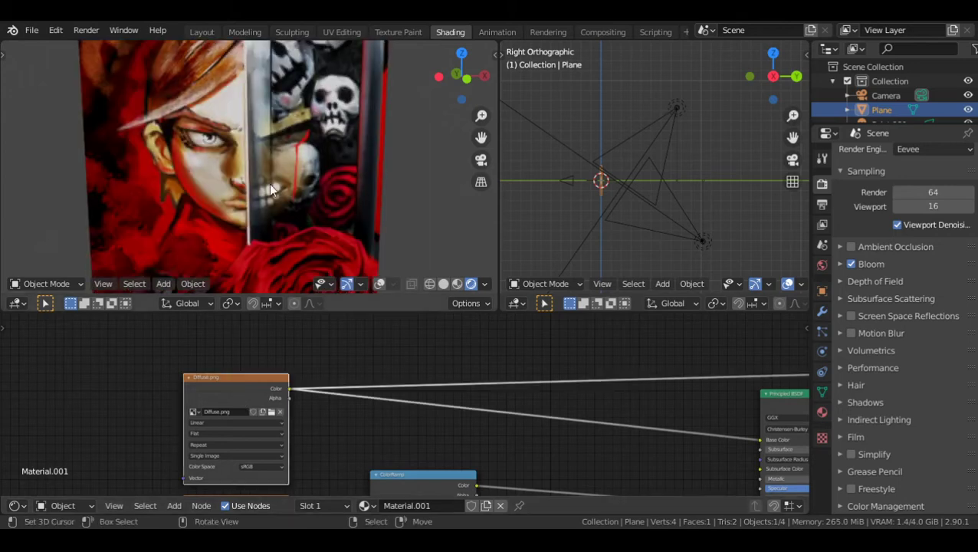
mouse_move(266, 184)
middle_mouse_down()
mouse_move(270, 162)
mouse_move(248, 165)
mouse_move(252, 176)
middle_mouse_up()
- Preview the output of the ColorRamp that drives the Principled BSDF's roughness
middle_click_drag(396, 378, 418, 494)
middle_click_drag(574, 423, 388, 418)
left_click(275, 417, "ctrl+shift")
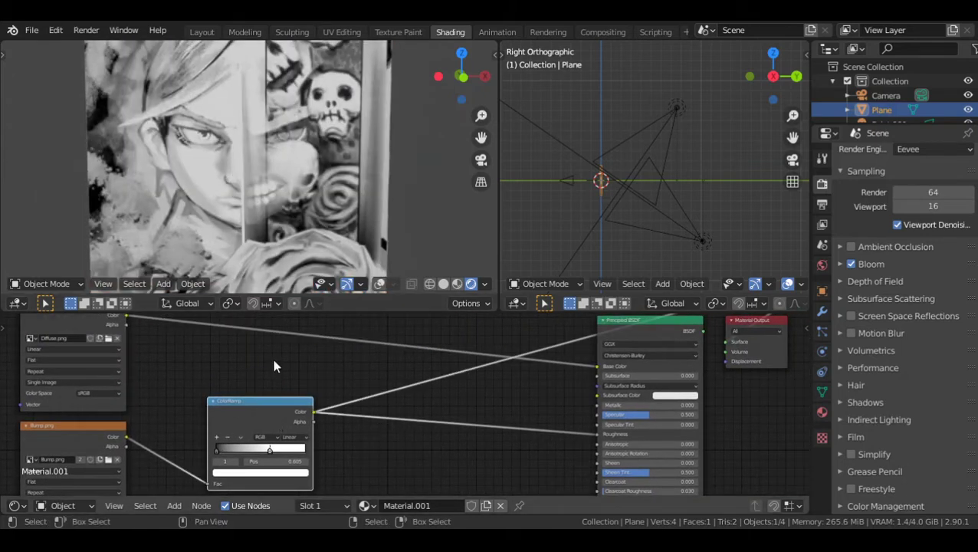
middle_click_drag(236, 326, 307, 309)
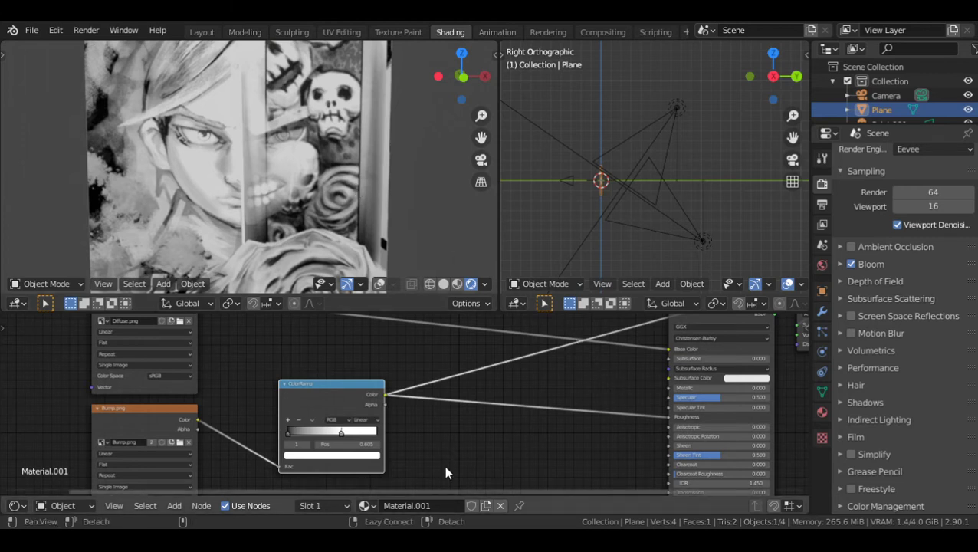
- Preview the ColorRamp feeding the upper Bump node, followed by the output of that Bump node
left_click_drag(446, 465, 489, 344, "alt")
left_click_drag(470, 386, 543, 300, "alt")
left_click_drag(359, 471, 475, 449, "alt")
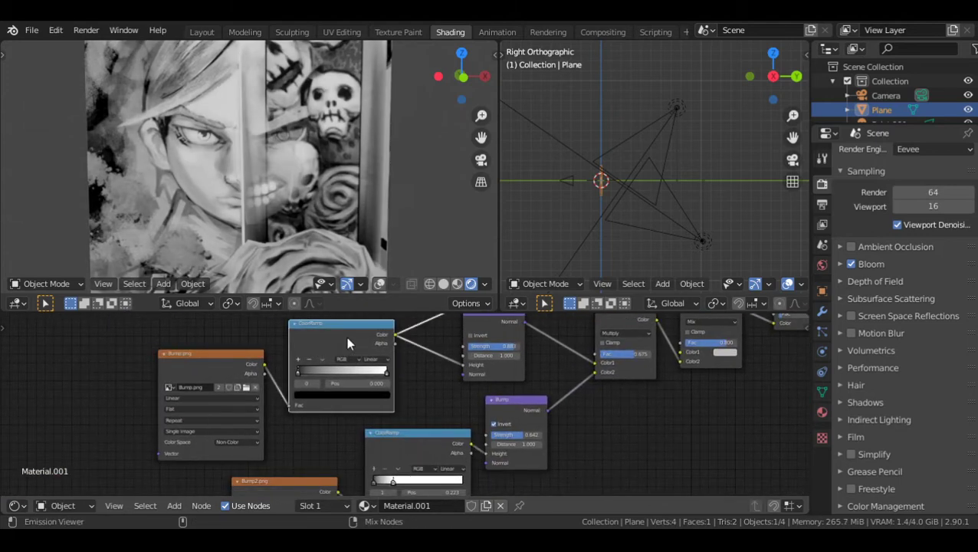
middle_click_drag(392, 336, 291, 409)
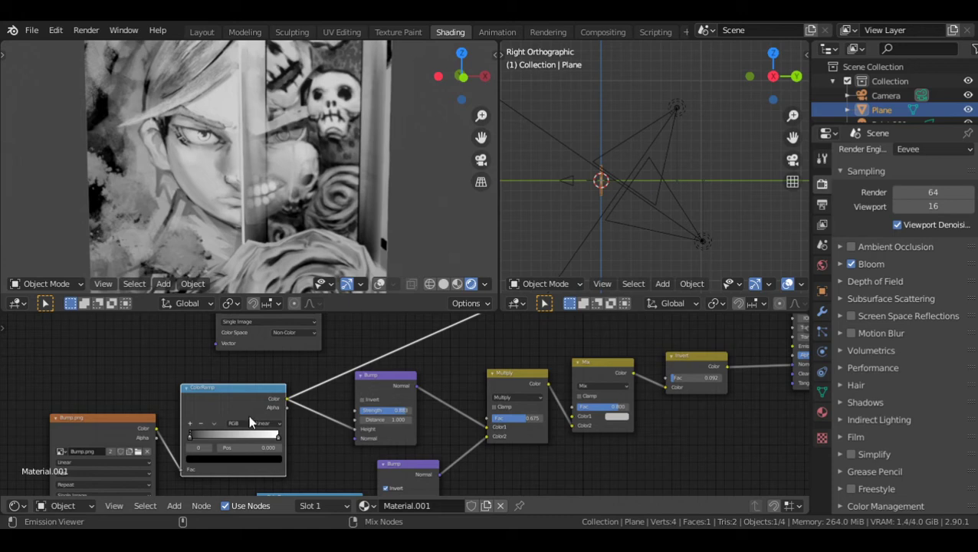
middle_click_drag(166, 436, 252, 423)
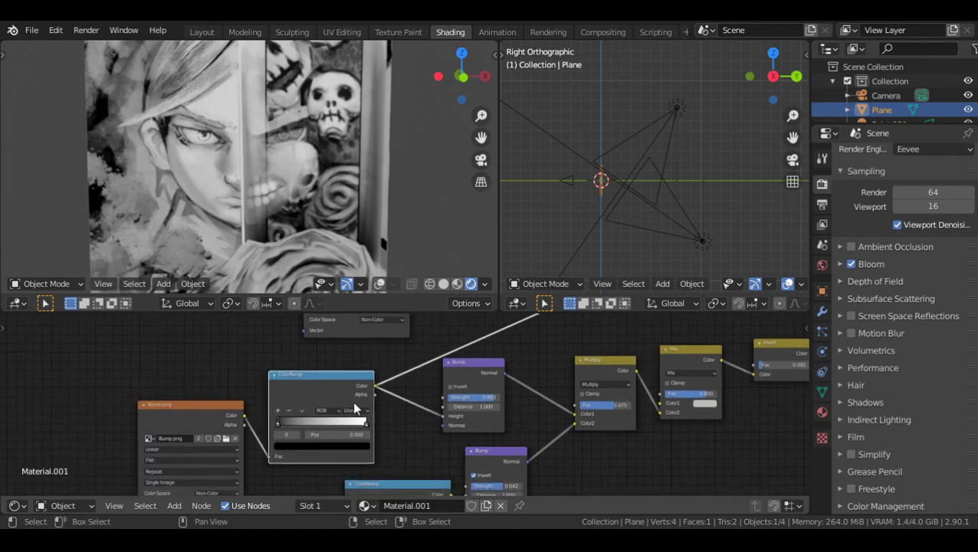
left_click_drag(354, 401, 259, 423, "alt")
left_click(377, 404, "ctrl+shift")
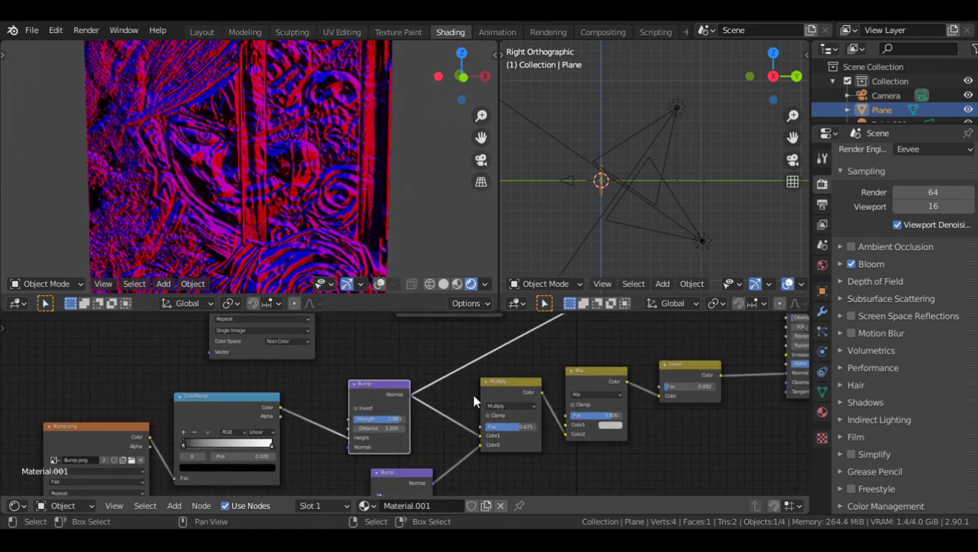
- Preview the Bump2.png texture node's output and look at the whole plane
middle_click_drag(471, 393, 536, 314)
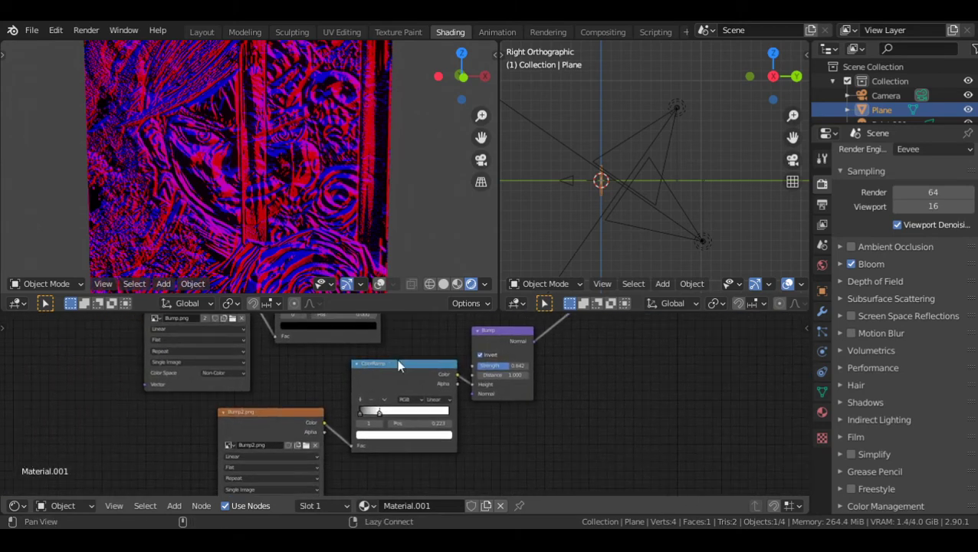
left_click(257, 417, "ctrl+shift")
middle_click_drag(135, 225, 207, 188)
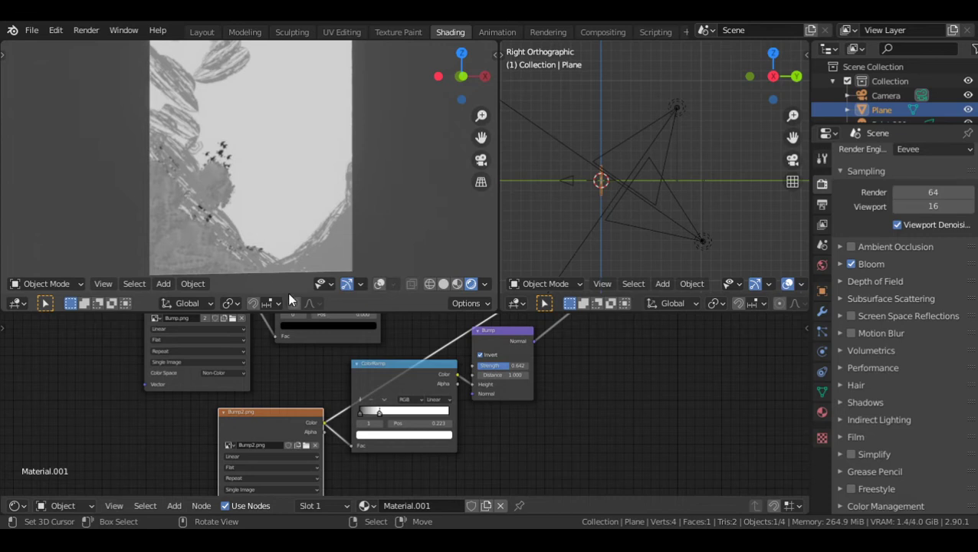
- Preview the ColorRamp connected to Bump2.png, followed by the lower Bump node's output
middle_click_drag(406, 395, 339, 439)
left_click(350, 422, "ctrl+shift")
middle_click_drag(319, 472, 320, 432)
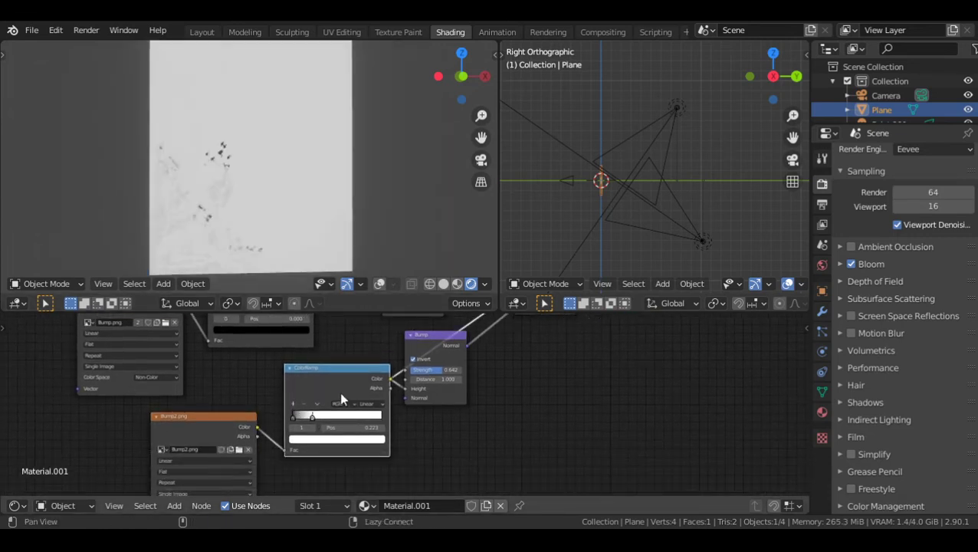
middle_click_drag(345, 385, 266, 459)
left_click(326, 427, "ctrl+shift")
- Preview the outputs of the Multiply, Mix and Invert nodes in turn along the normal chain
middle_click_drag(480, 379, 415, 428)
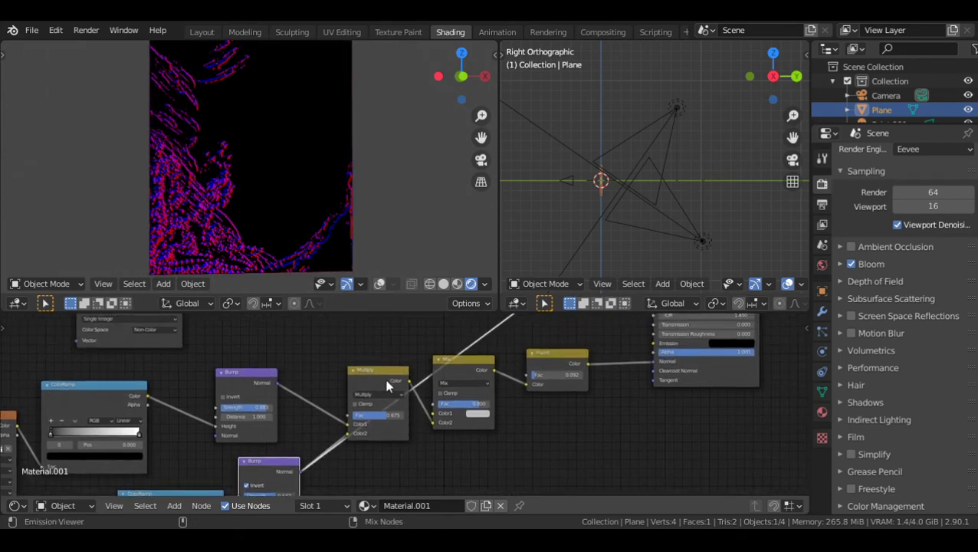
left_click(365, 378, "ctrl+shift")
middle_click_drag(475, 384, 444, 408)
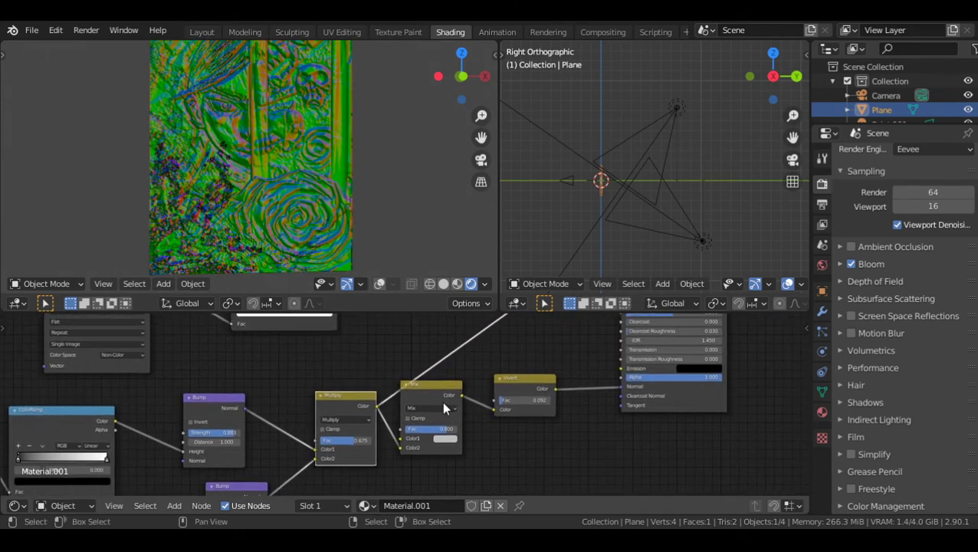
left_click(434, 392, "ctrl+shift")
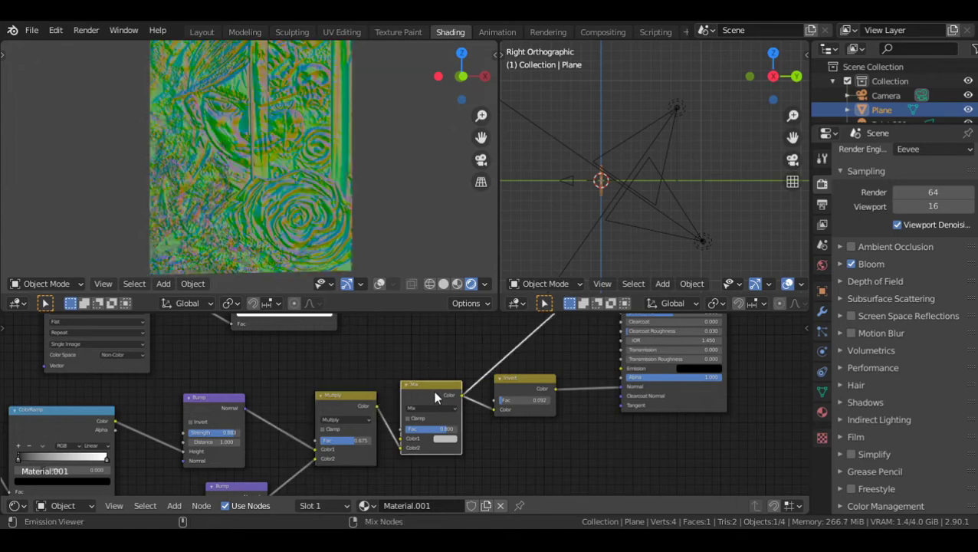
left_click(514, 389, "ctrl+shift")
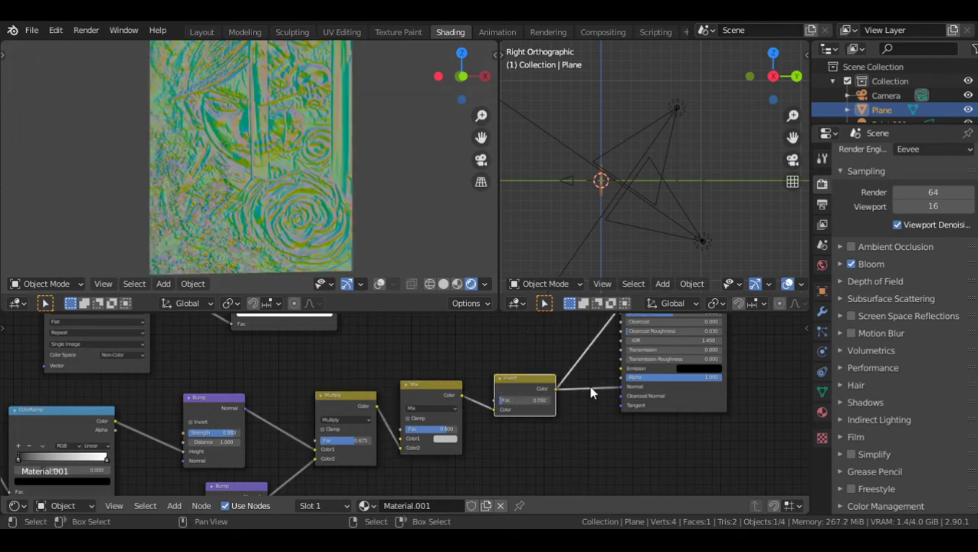
- Restore the Principled BSDF as the previewed output and enlarge the 3D viewports to show the finished painting
middle_click_drag(588, 371, 520, 462)
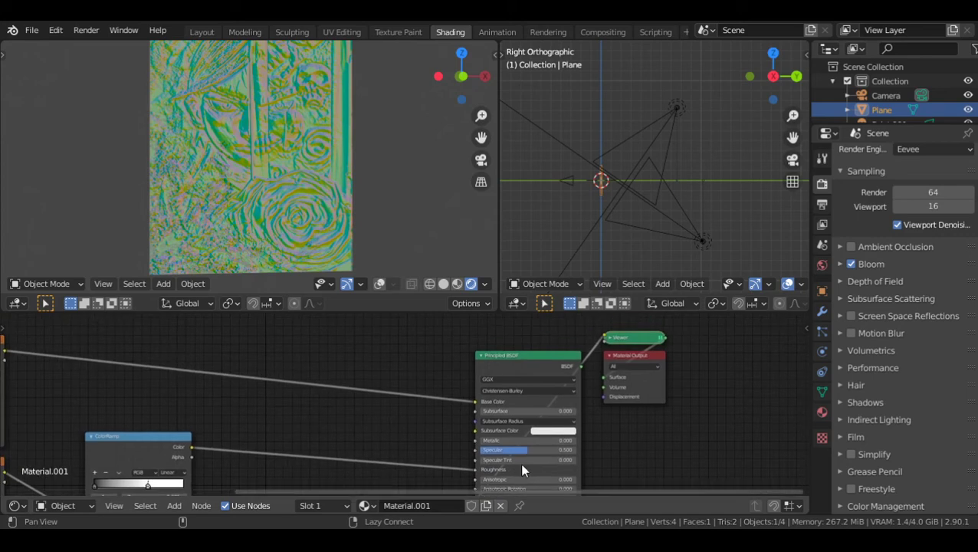
left_click(530, 365, "ctrl+shift")
left_click_drag(377, 310, 390, 445)
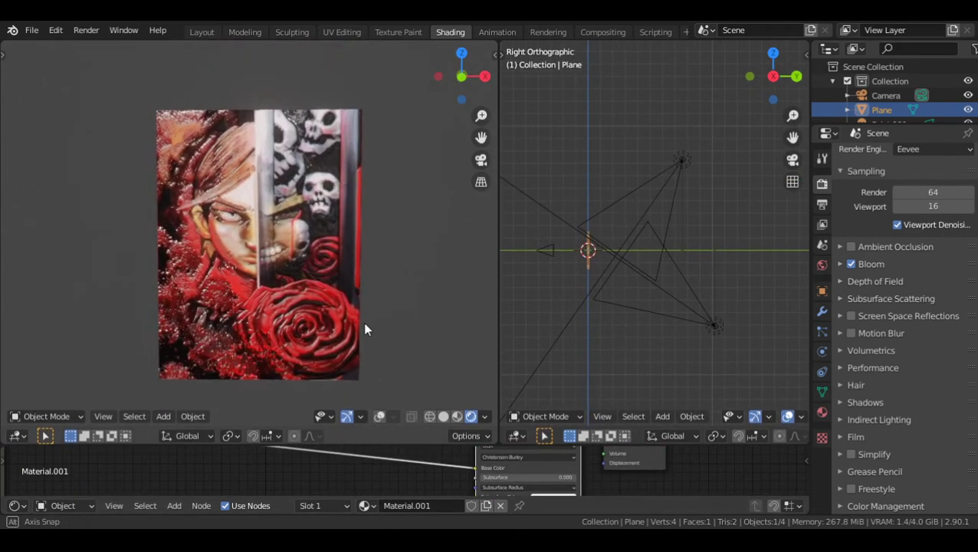
scroll(363, 322, "up", 2)
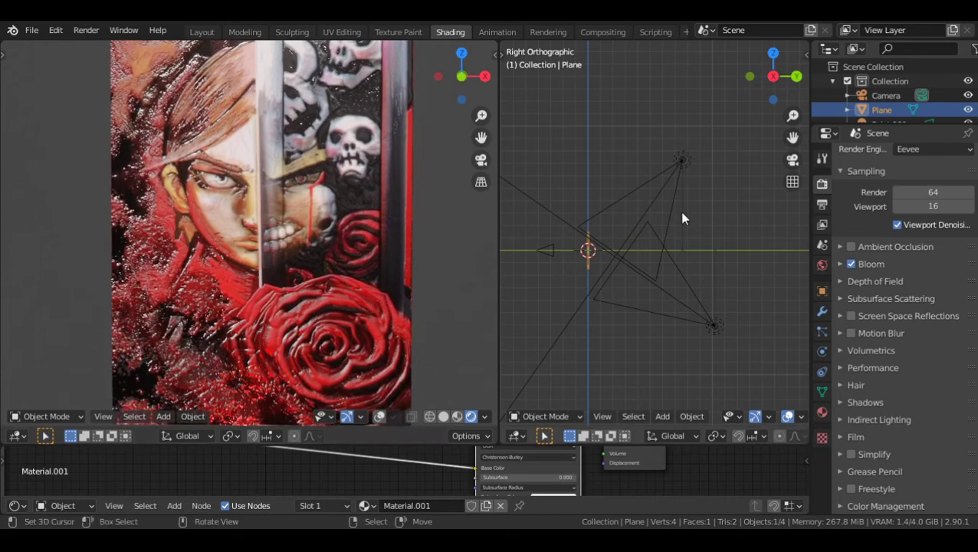
- Select the upper point light and view the light setup around the plane in perspective
left_click(671, 185)
middle_click_drag(674, 191, 620, 294)
key("KP_5")
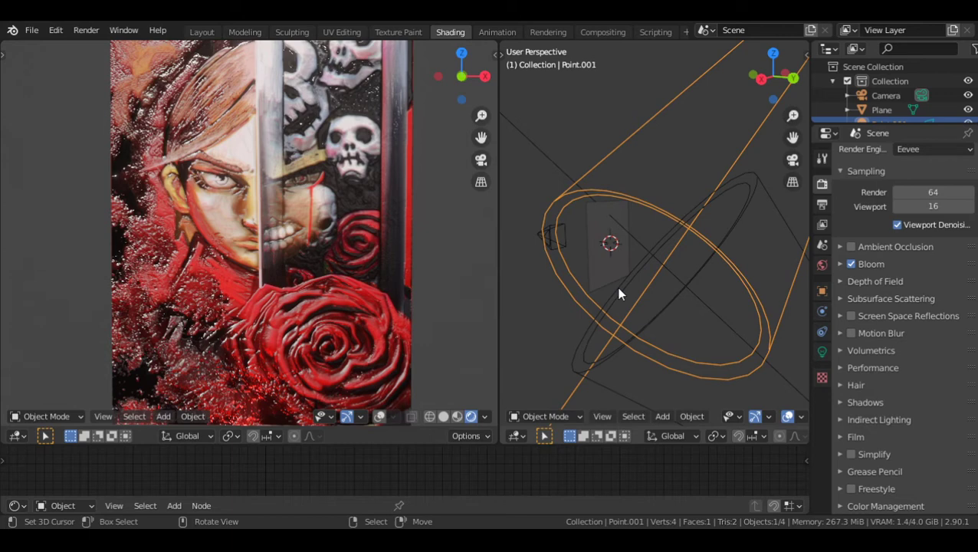
- Expand the outliner to list both lights and show the upper spot light's settings while viewing its cone around the plane
middle_click_drag(619, 293, 694, 197)
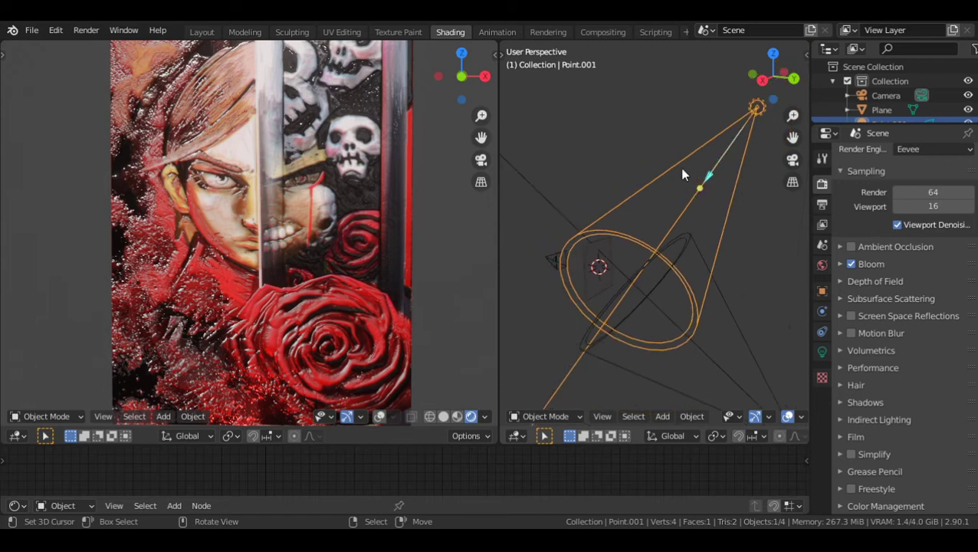
left_click_drag(935, 121, 936, 191)
left_click(822, 416)
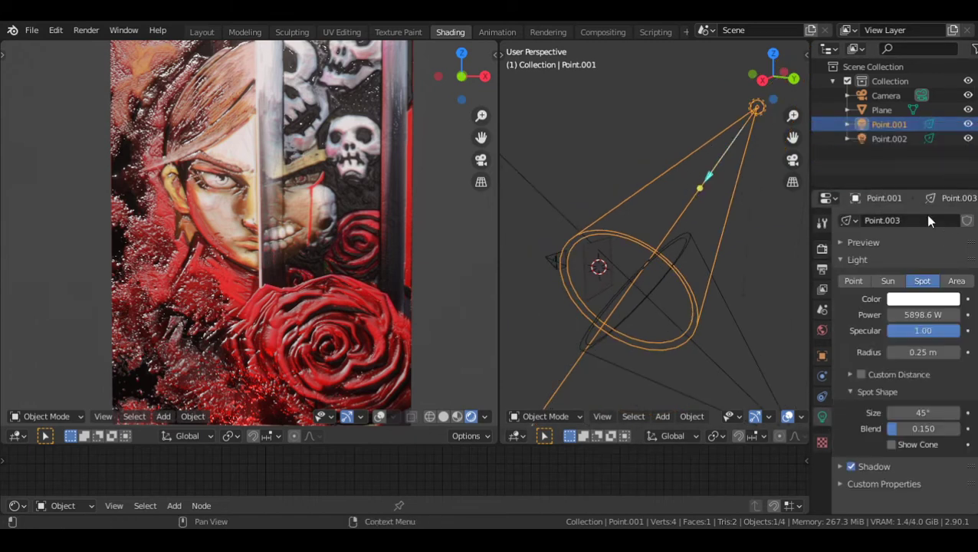
middle_click_drag(618, 284, 539, 257)
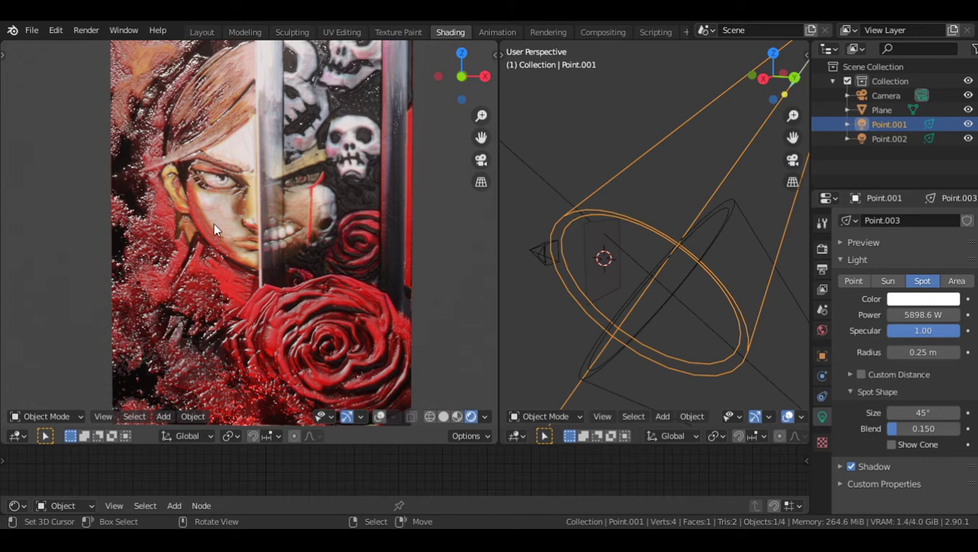
middle_click_drag(686, 317, 674, 243, "shift")
mouse_move(322, 266)
middle_mouse_down("shift")
mouse_move(322, 231)
mouse_move(318, 256)
middle_mouse_up("shift")
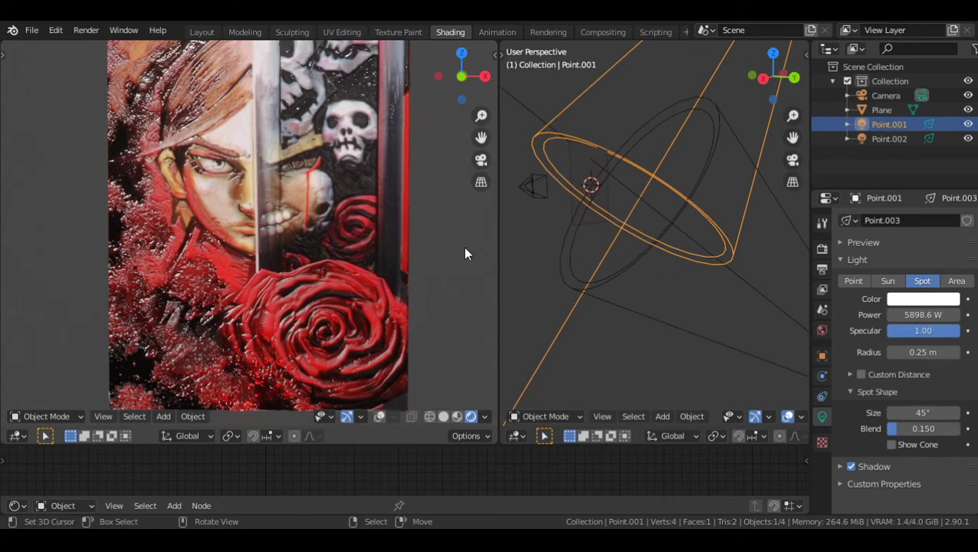
- Select the lower red spot light and inspect its cone, its colour setting and its effect on the angled painting
left_click(690, 326)
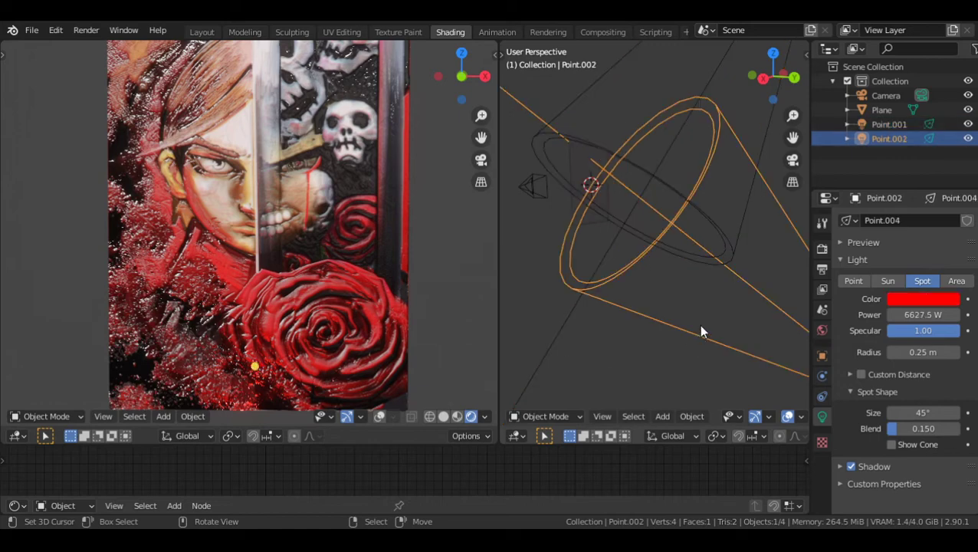
middle_click_drag(669, 254, 661, 265, "shift")
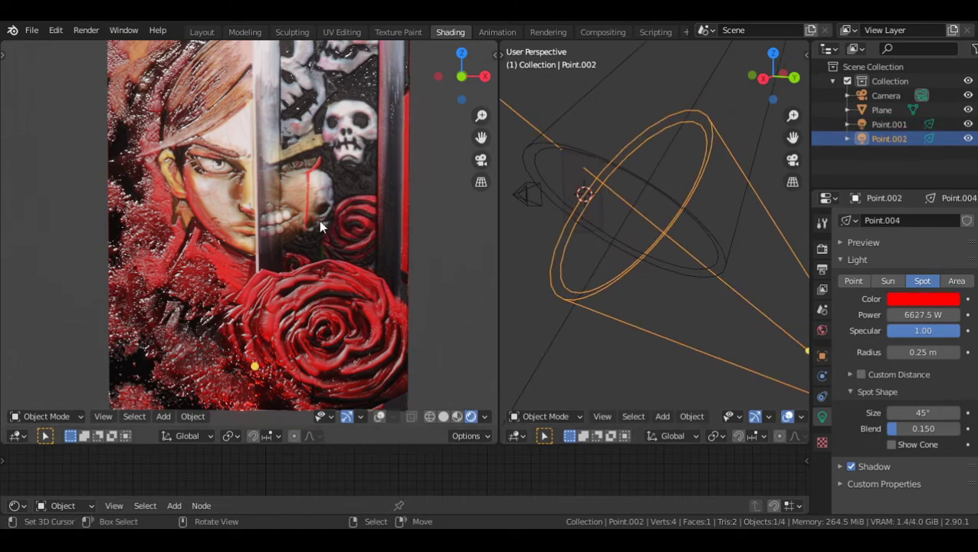
mouse_move(274, 279)
middle_mouse_down()
mouse_move(343, 277)
mouse_move(393, 303)
mouse_move(375, 299)
middle_mouse_up()
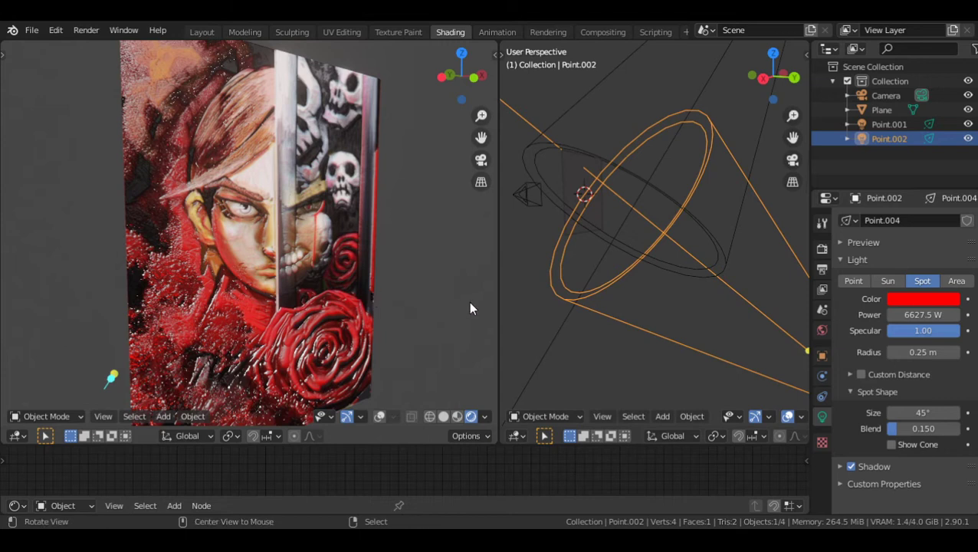
middle_click_drag(663, 293, 679, 305, "shift")
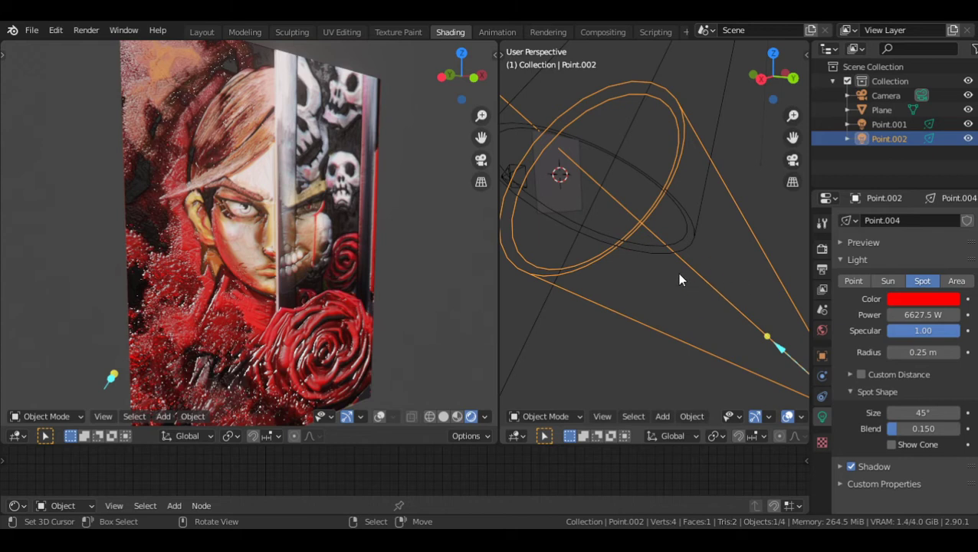
mouse_move(680, 280)
middle_mouse_down()
mouse_move(703, 277)
mouse_move(682, 294)
middle_mouse_up()
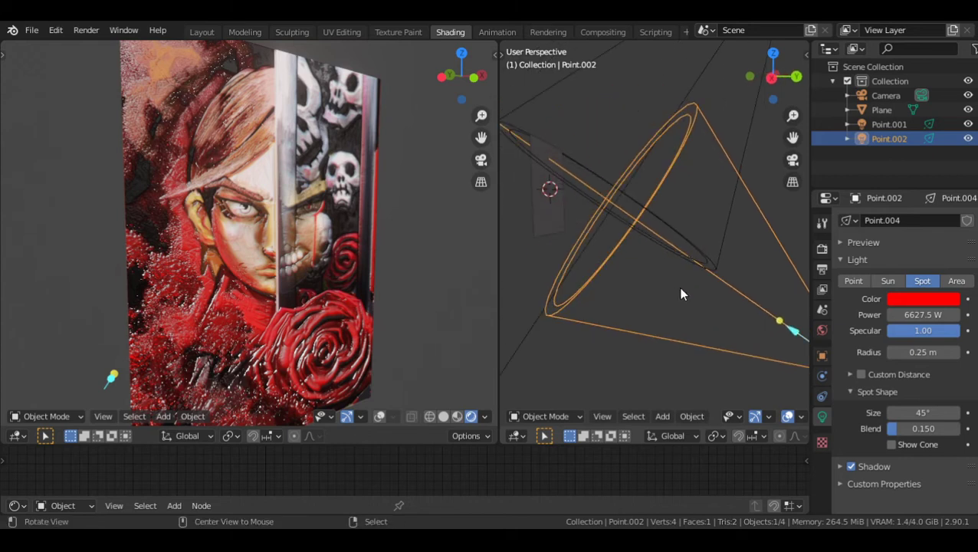
left_click(902, 303)
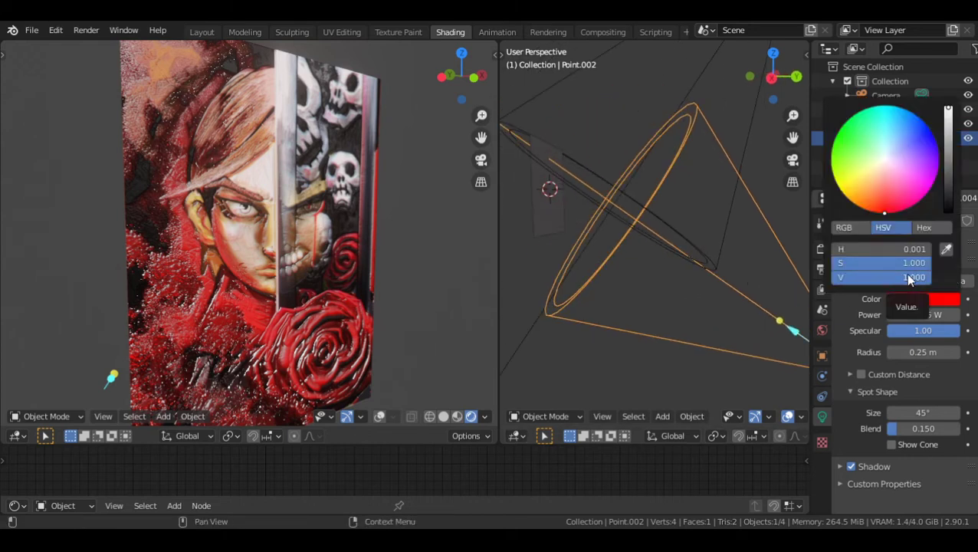
- Delete the red spot light to view the painting lit only by the white one, and undo the deletion
key("x")
left_click(712, 303)
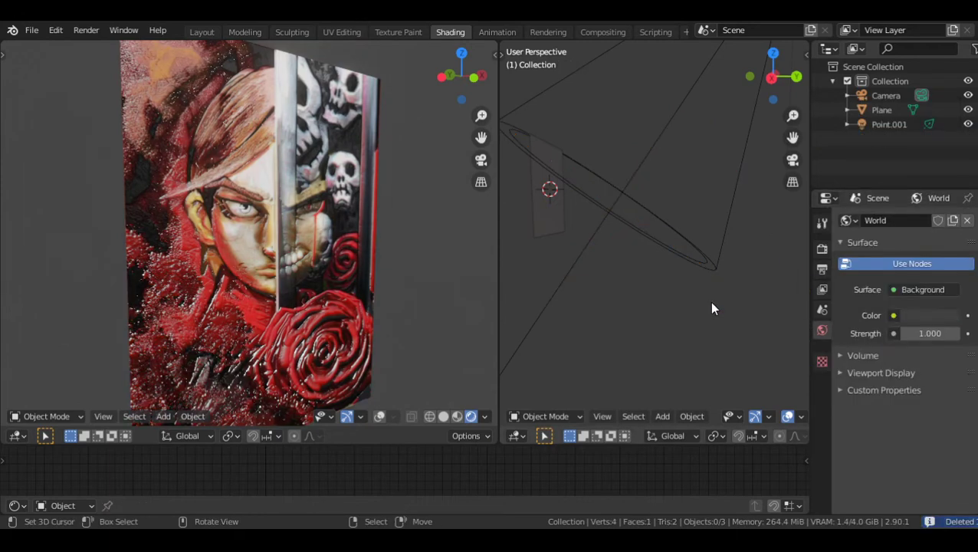
mouse_move(368, 304)
middle_mouse_down()
mouse_move(316, 301)
mouse_move(344, 244)
mouse_move(380, 239)
mouse_move(361, 239)
mouse_move(357, 269)
middle_mouse_up()
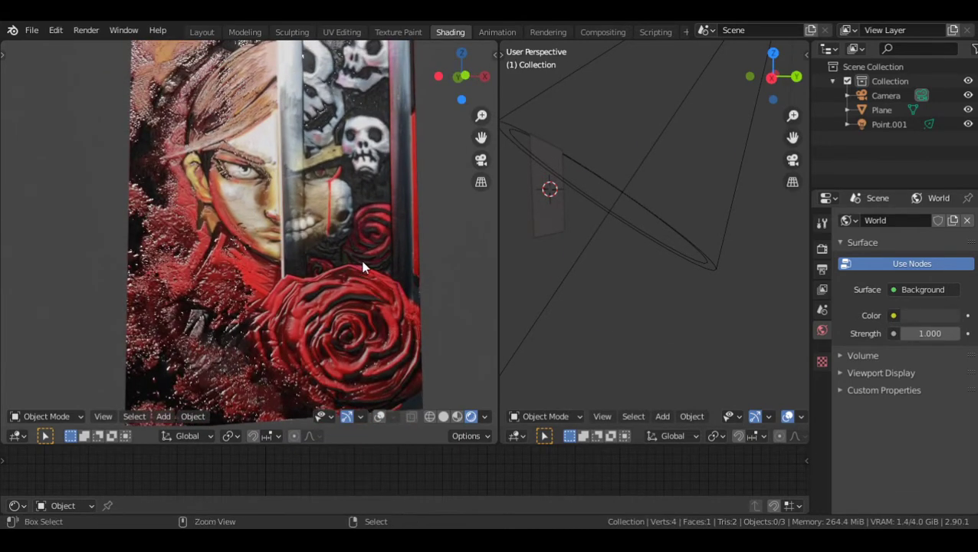
key("ctrl+v")
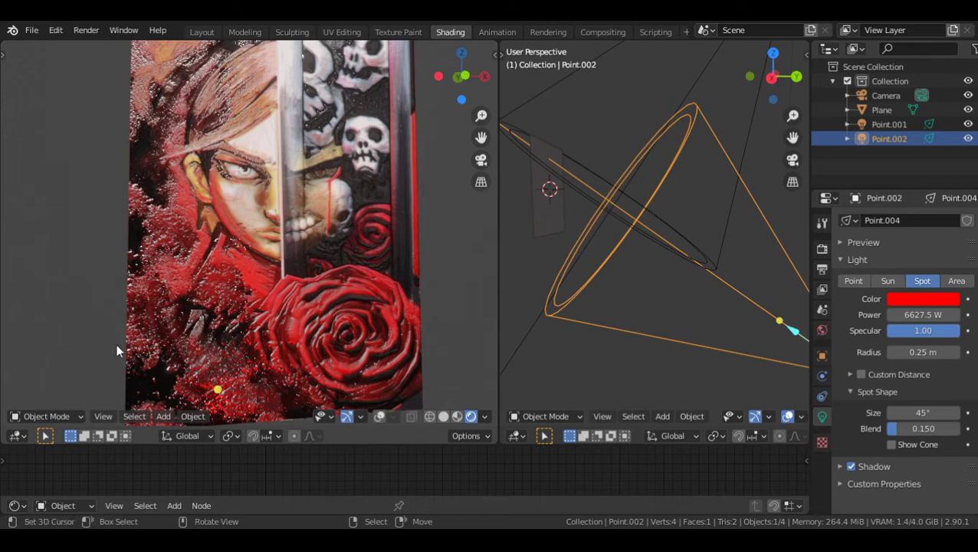
- Compare the painting's lower-left texture in close-up without the red spot light by deleting it and undoing that
middle_click_drag(110, 346, 192, 274, "shift")
scroll(201, 257, "up", 6)
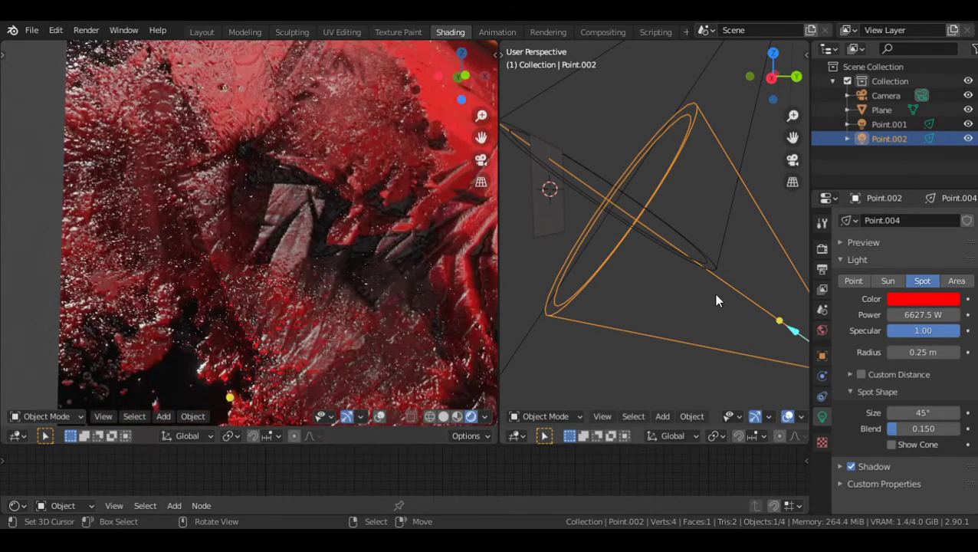
key("x")
left_click(715, 295)
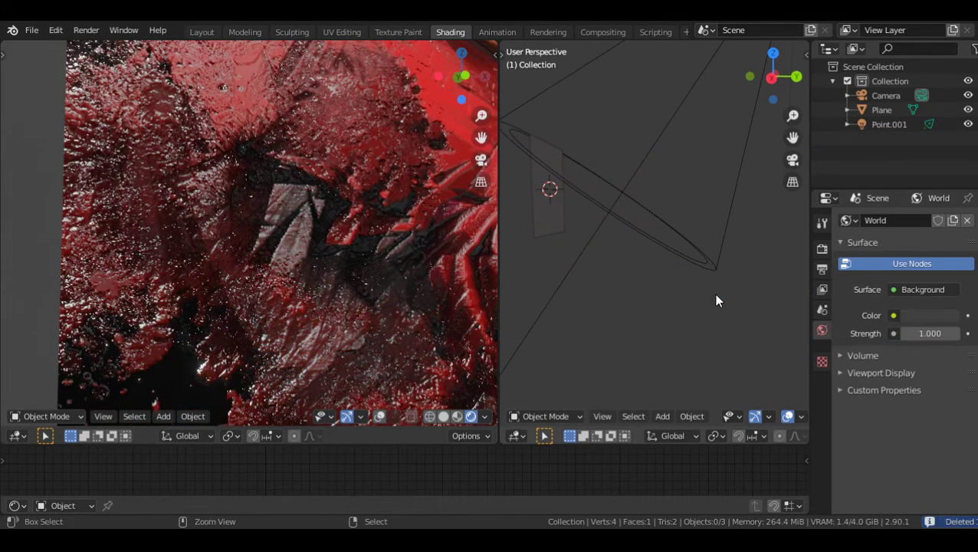
key("ctrl+z")
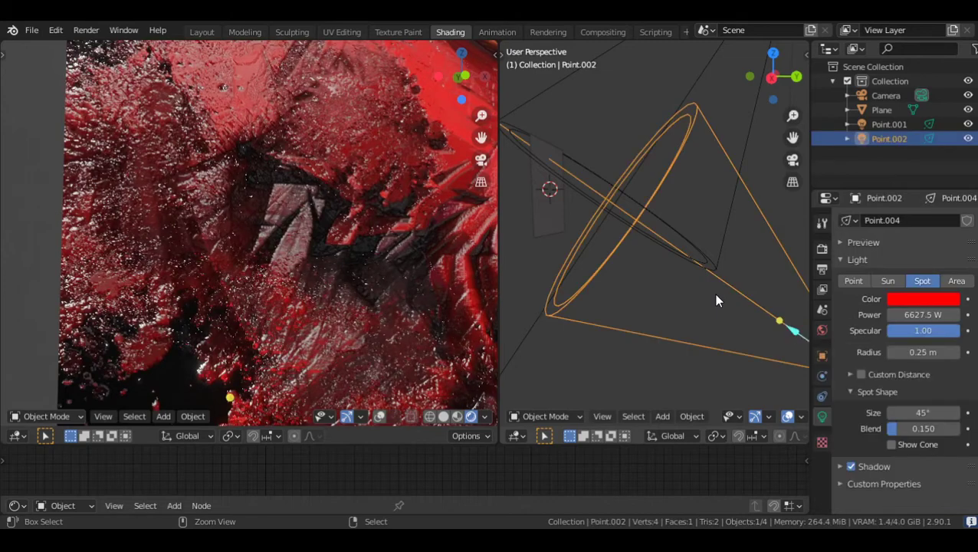
- Try a blue colour on the lower spot light, view the whole painting with it, and undo the colour change
left_click(949, 300)
left_click_drag(843, 249, 913, 249)
scroll(277, 281, "down", 7)
scroll(340, 257, "up", 3)
mouse_move(329, 296)
middle_mouse_down()
mouse_move(331, 286)
mouse_move(312, 282)
mouse_move(328, 262)
middle_mouse_up()
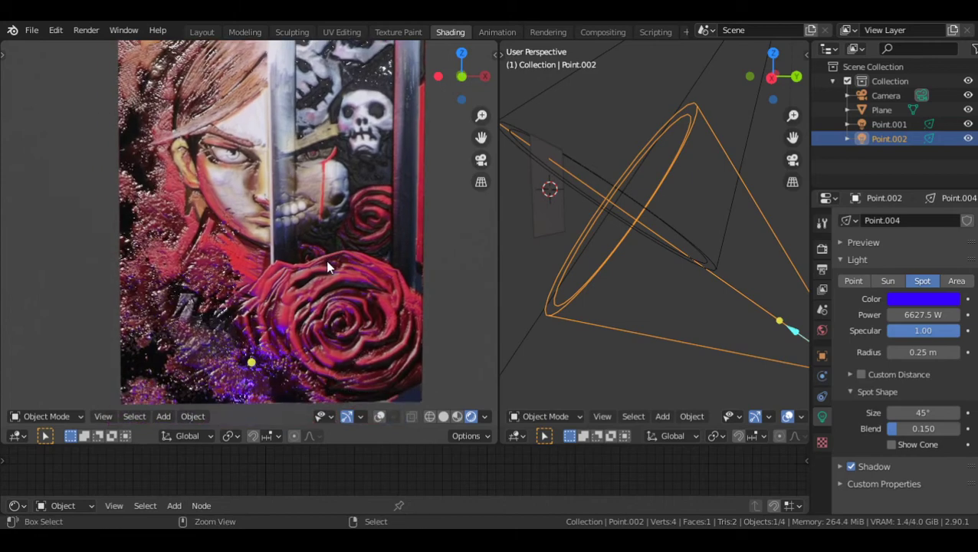
key("ctrl+z")
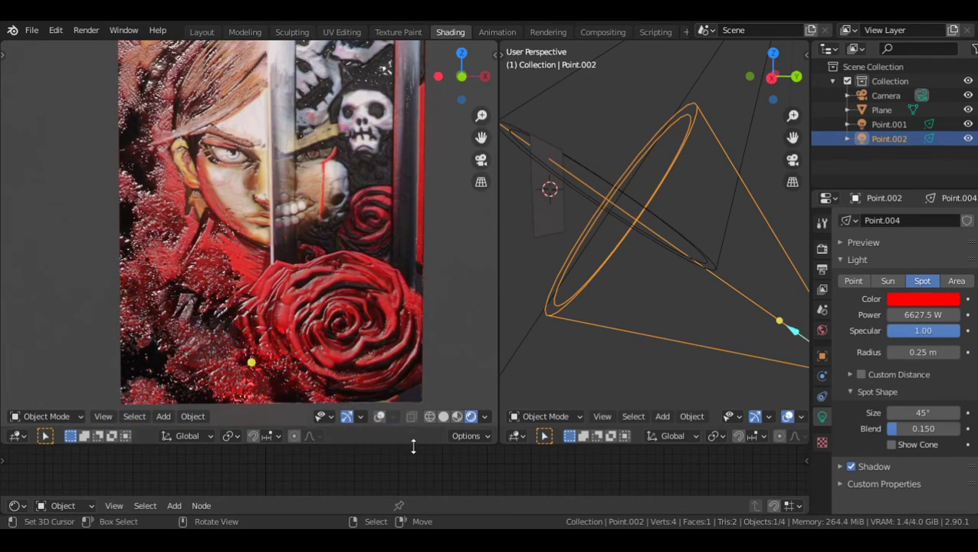
- Enlarge the 3D viewports and examine the lit painting from several angles
left_click_drag(415, 447, 415, 496)
mouse_move(421, 273)
middle_mouse_down("shift")
mouse_move(415, 306)
mouse_move(419, 292)
middle_mouse_up("shift")
scroll(419, 299, "up", 1)
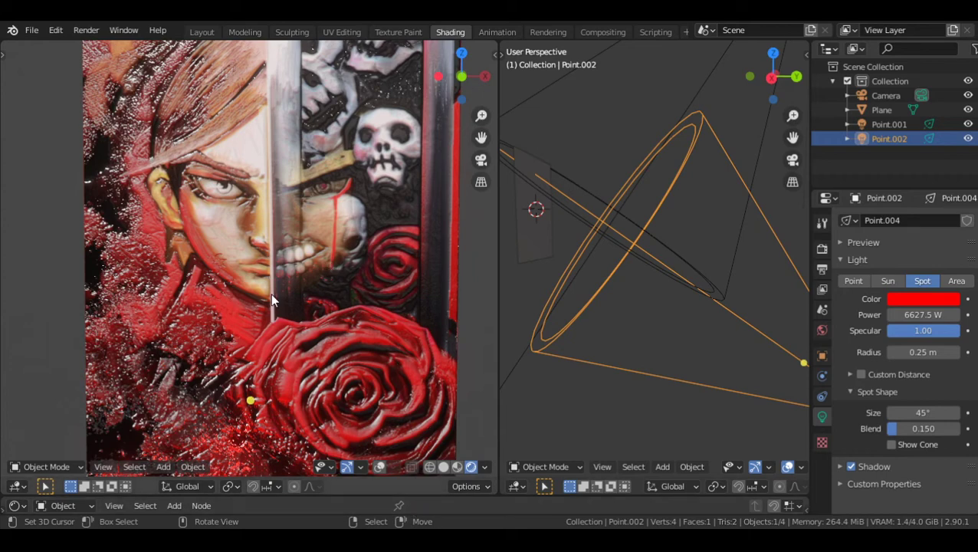
middle_click_drag(271, 294, 313, 299)
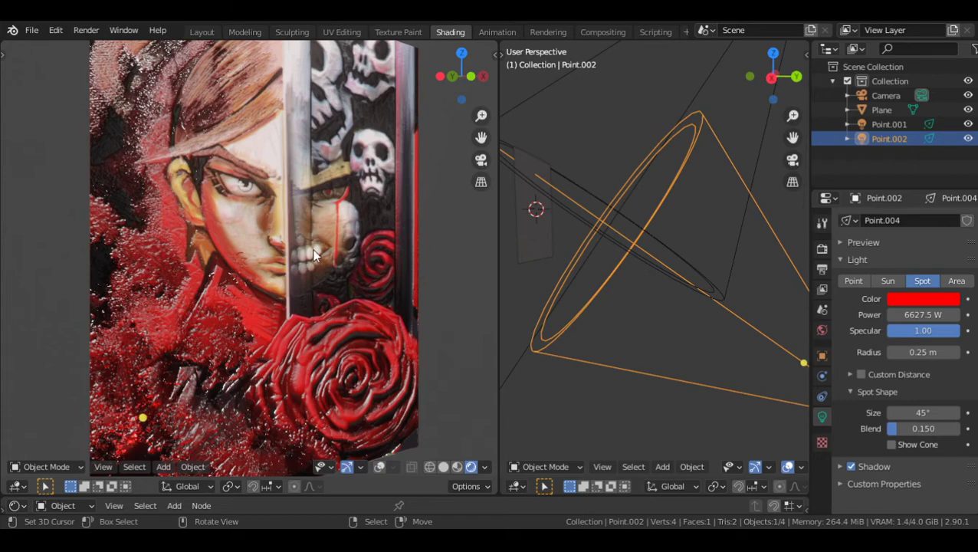
mouse_move(314, 253)
middle_mouse_down()
mouse_move(366, 236)
mouse_move(303, 233)
mouse_move(291, 241)
mouse_move(284, 210)
mouse_move(273, 256)
mouse_move(259, 259)
mouse_move(277, 253)
middle_mouse_up()
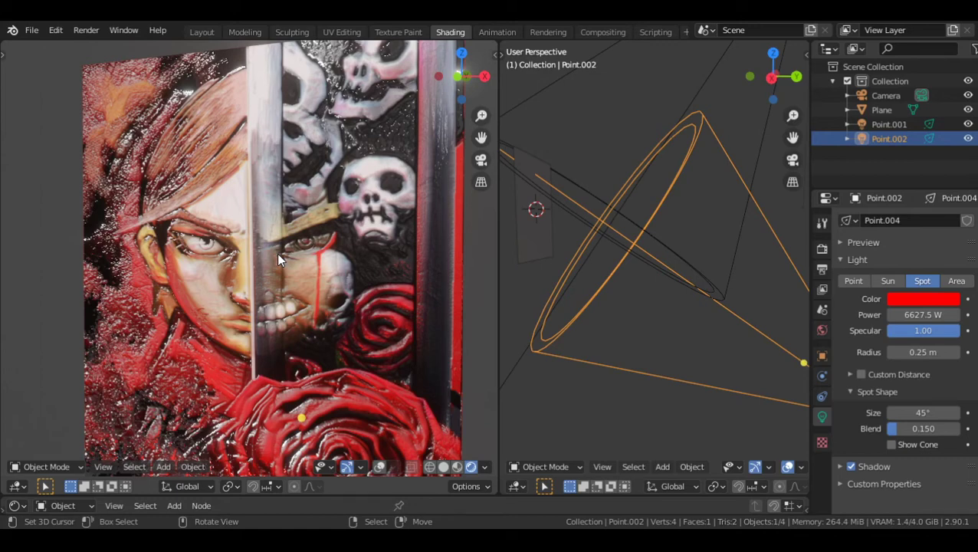
mouse_move(276, 253)
middle_mouse_down()
mouse_move(309, 254)
mouse_move(324, 214)
mouse_move(364, 219)
mouse_move(332, 251)
mouse_move(331, 303)
mouse_move(361, 275)
mouse_move(350, 310)
middle_mouse_up()
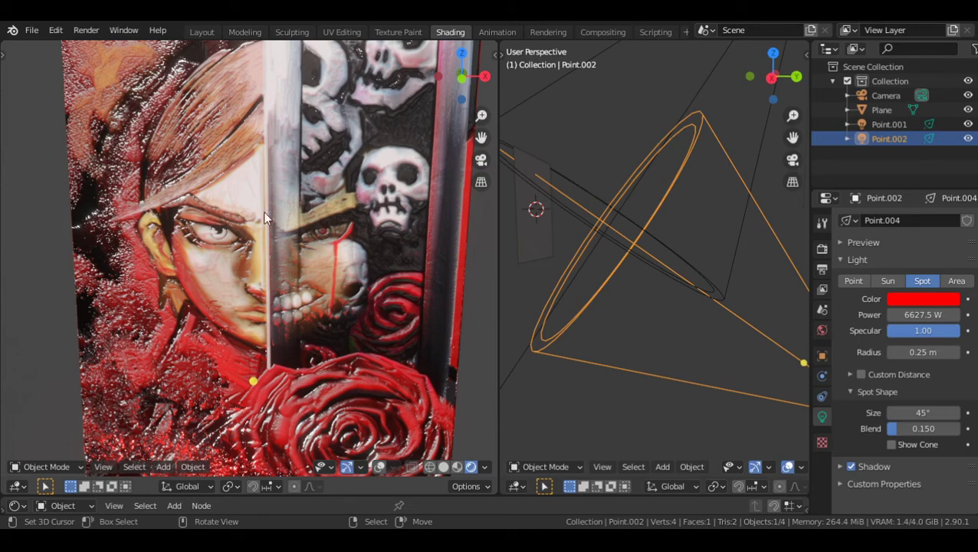
- Examine the relief on the face and skull area of the rendered painting in close-up
mouse_move(265, 212)
left_mouse_down("alt+shift")
mouse_move(267, 188)
mouse_move(393, 294)
mouse_move(355, 306)
mouse_move(304, 285)
mouse_move(330, 232)
mouse_move(286, 220)
left_mouse_up("alt+shift")
scroll(268, 188, "up", 4)
scroll(304, 284, "down", 2)
mouse_move(328, 253)
left_mouse_down("alt+shift")
mouse_move(328, 234)
mouse_move(318, 254)
left_mouse_up("alt+shift")
left_click_drag(321, 315, 283, 273, "alt+shift")
scroll(282, 271, "down", 3)
- View the whole painting straight on, and look at it through the scene camera
mouse_move(254, 284)
middle_mouse_down()
mouse_move(337, 253)
mouse_move(311, 312)
mouse_move(253, 310)
middle_mouse_up()
scroll(311, 308, "down", 3)
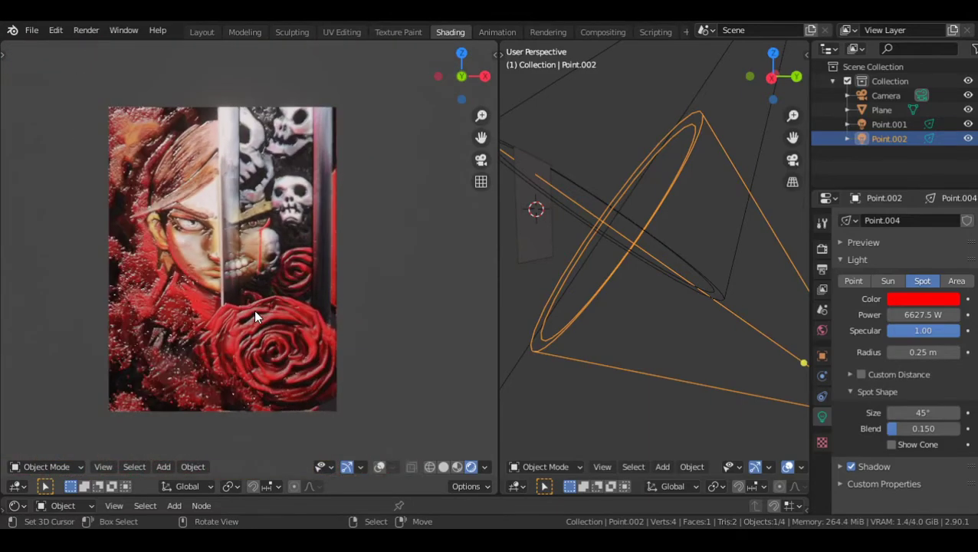
key("KP_0")
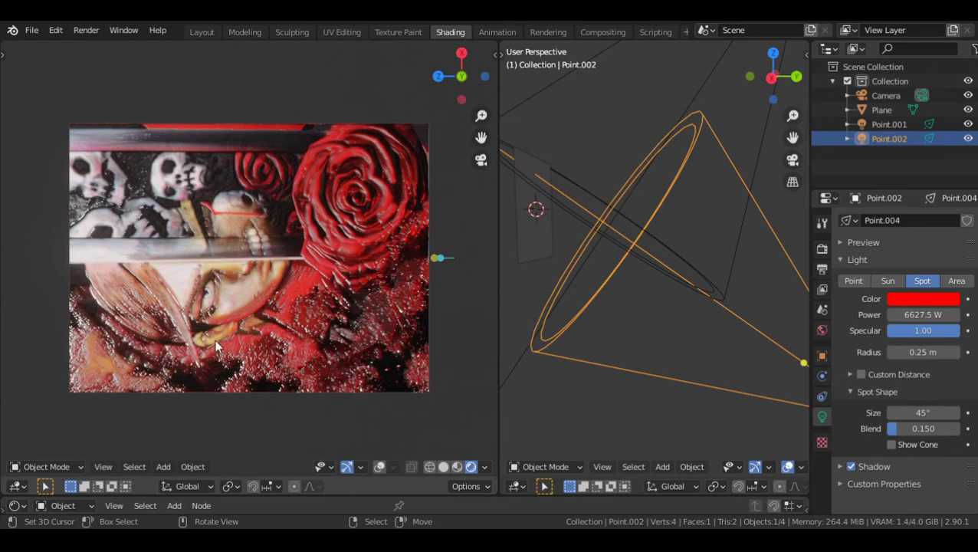
scroll(277, 315, "up", 2)
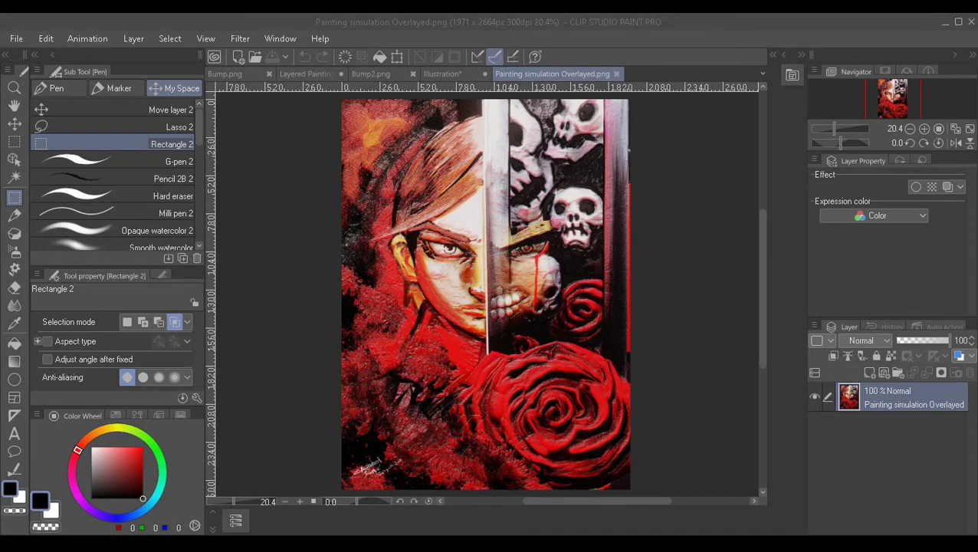
- In Clip Studio Paint, examine the paint texture on the face and sword blade in Painting simulation Overlayed.png
scroll(469, 239, "up", 4)
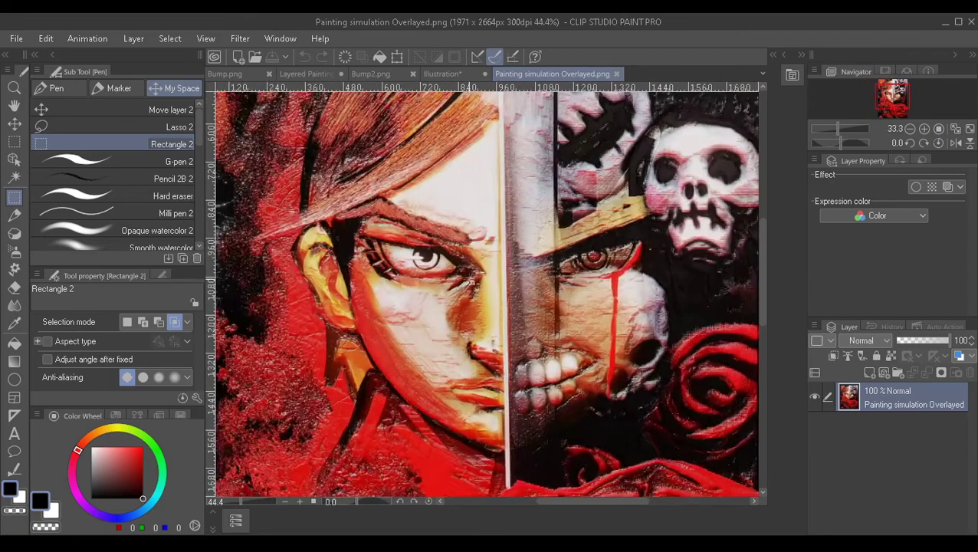
mouse_move(483, 335)
middle_mouse_down()
mouse_move(530, 225)
mouse_move(470, 344)
middle_mouse_up()
scroll(532, 220, "up", 2)
mouse_move(574, 294)
middle_mouse_down()
mouse_move(575, 356)
mouse_move(563, 340)
middle_mouse_up()
middle_click_drag(534, 283, 588, 158)
mouse_move(496, 298)
middle_mouse_down()
mouse_move(552, 236)
mouse_move(530, 349)
mouse_move(602, 338)
mouse_move(517, 384)
middle_mouse_up()
scroll(551, 237, "up", 1)
middle_click_drag(605, 286, 372, 425)
scroll(606, 288, "up", 1)
middle_click_drag(671, 285, 582, 329)
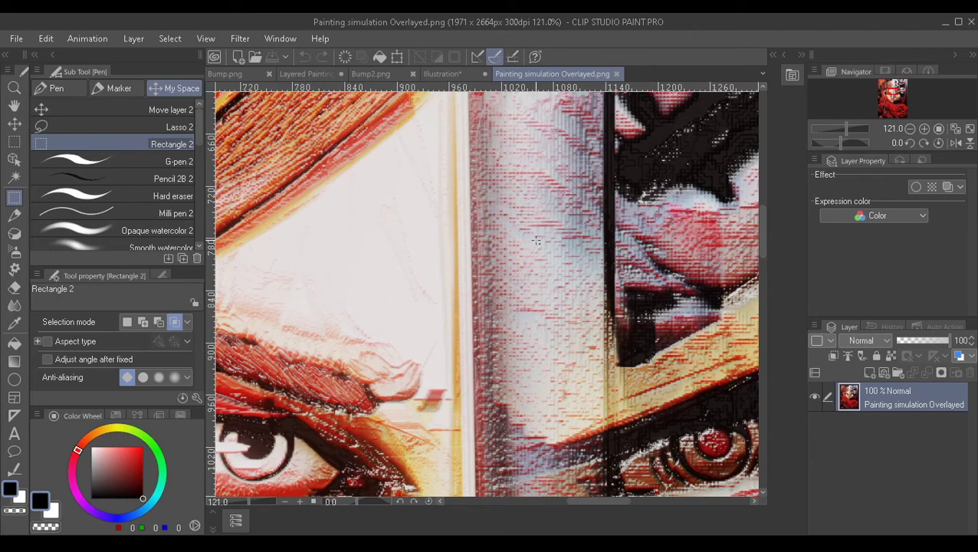
scroll(535, 240, "down", 5)
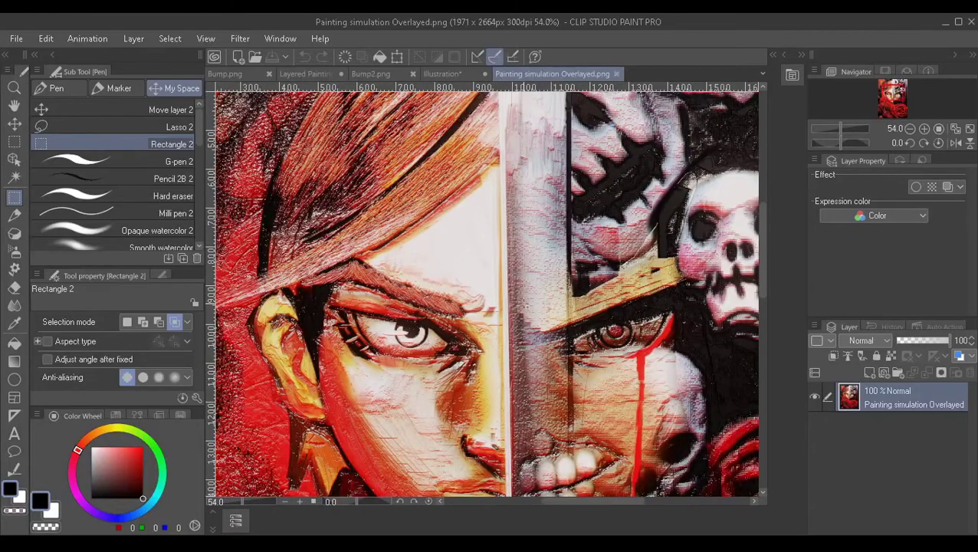
- Examine the overlaid paint texture around the ear, the collar, the red and black background and the large rose
middle_click_drag(525, 305, 581, 152)
middle_click_drag(508, 268, 591, 246)
middle_click_drag(457, 245, 484, 338)
scroll(427, 222, "up", 2)
scroll(427, 318, "up", 4)
left_click_drag(470, 176, 466, 220)
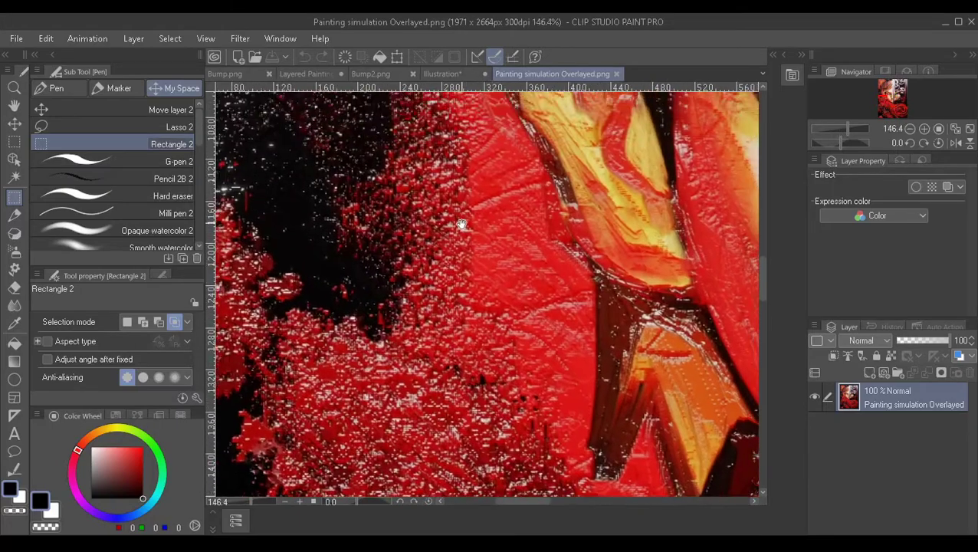
scroll(491, 195, "down", 3)
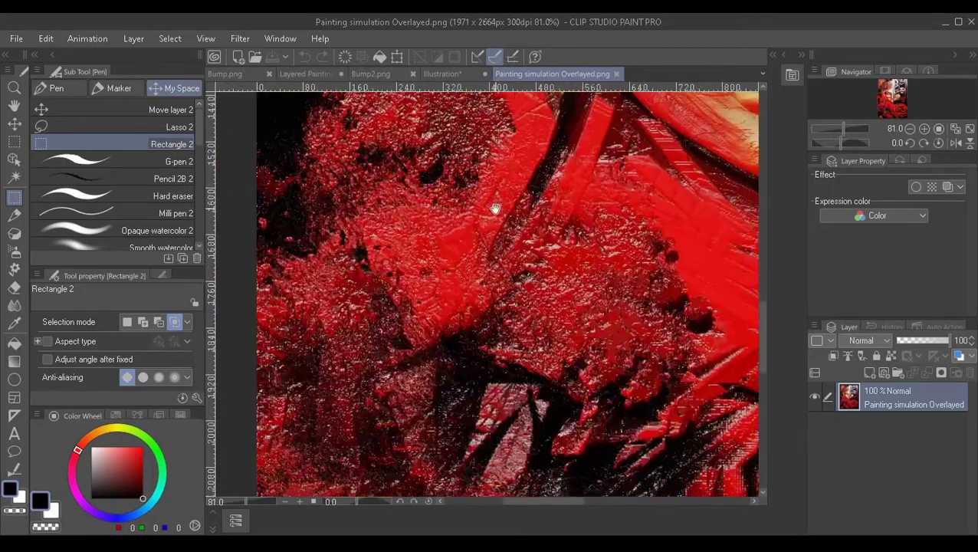
middle_click_drag(575, 310, 482, 251)
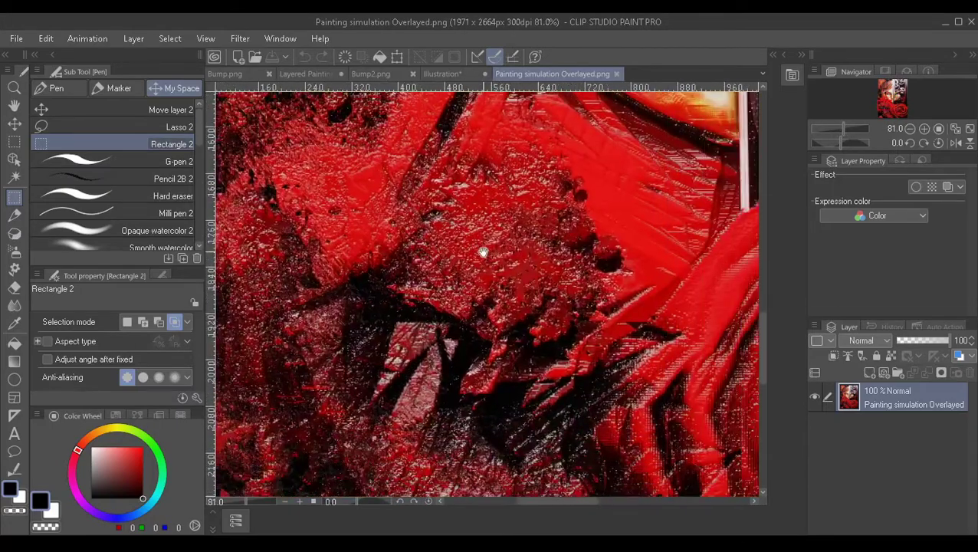
middle_click_drag(560, 284, 539, 249)
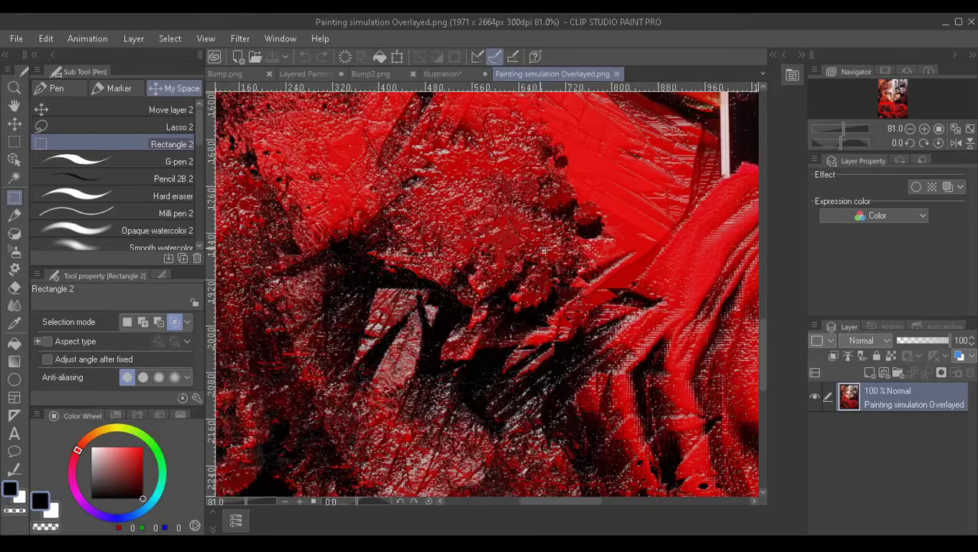
scroll(469, 193, "up", 2)
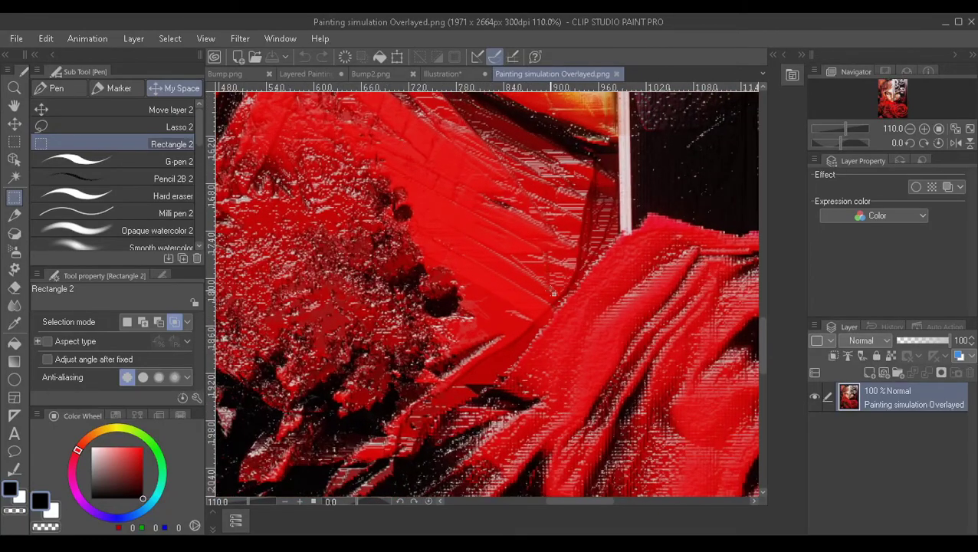
scroll(448, 203, "down", 5)
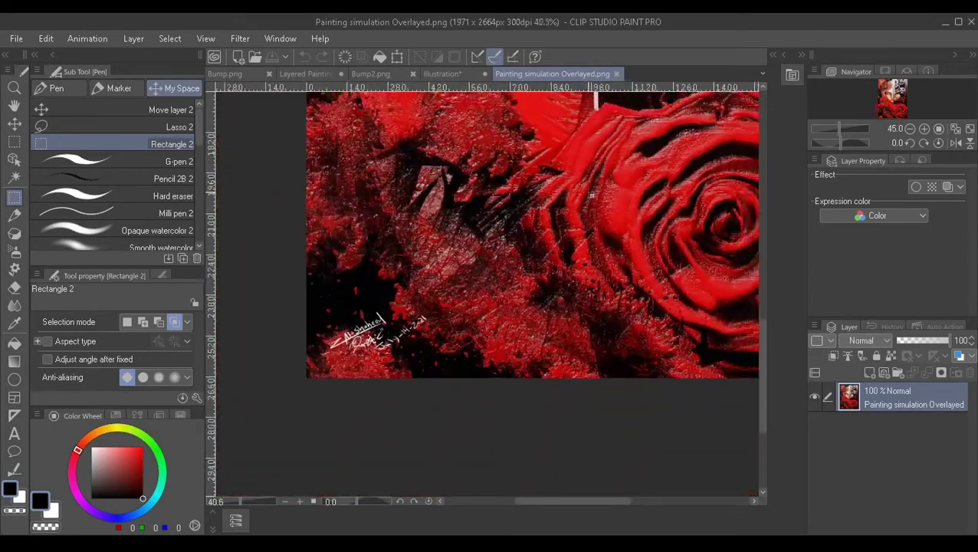
- Inspect the face and skull teeth once more and bring the whole overlaid painting back into view
scroll(591, 196, "up", 4)
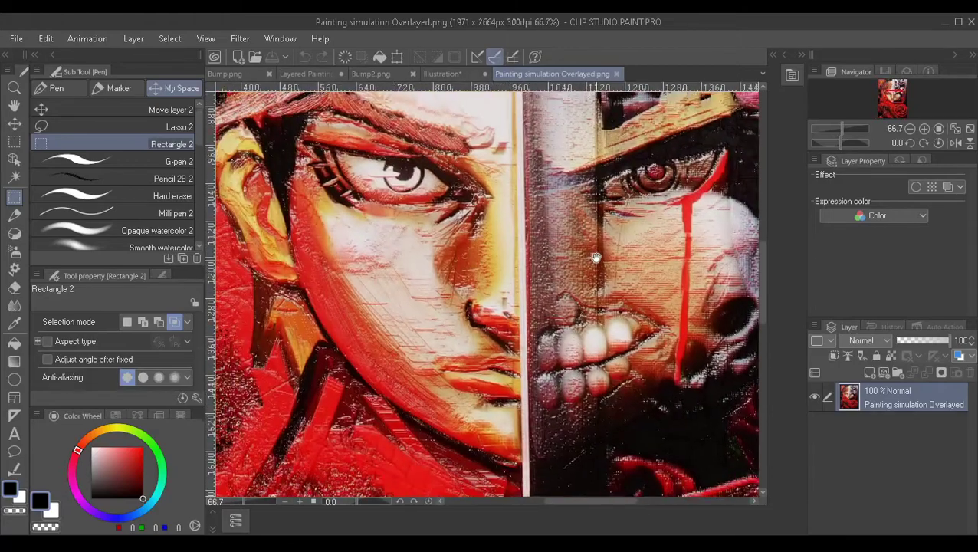
scroll(597, 258, "down", 2)
left_click_drag(596, 257, 570, 323)
left_click_drag(565, 215, 551, 390)
scroll(551, 338, "down", 4)
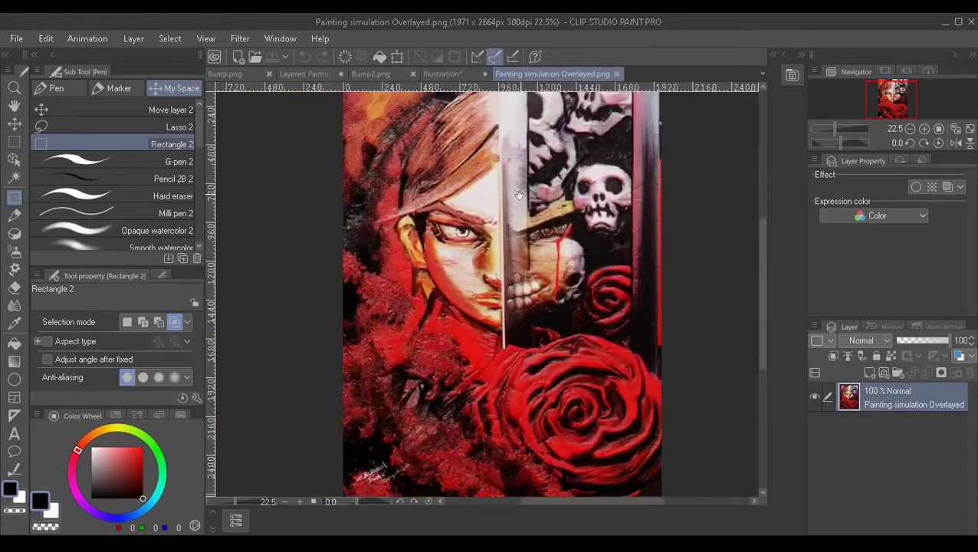
scroll(517, 197, "down", 1)
left_click_drag(517, 196, 504, 216)
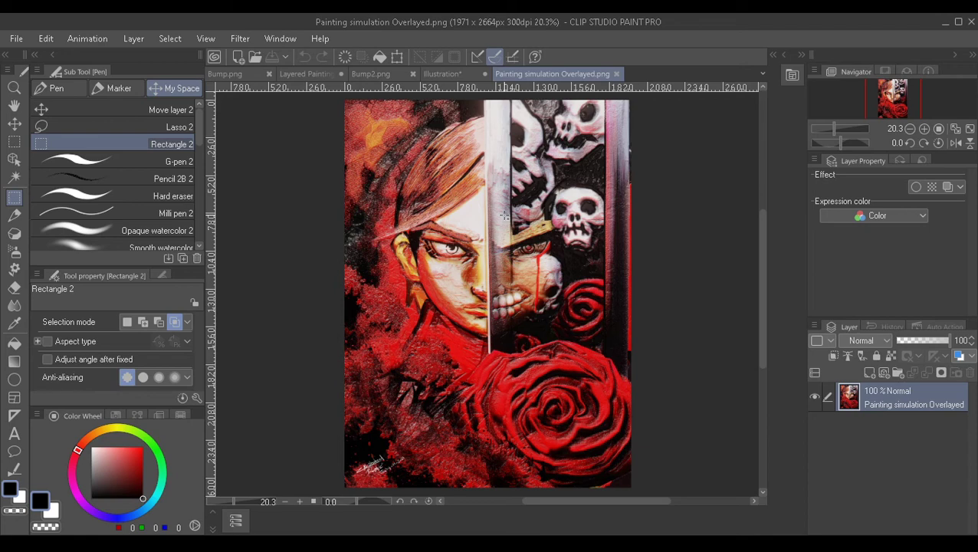